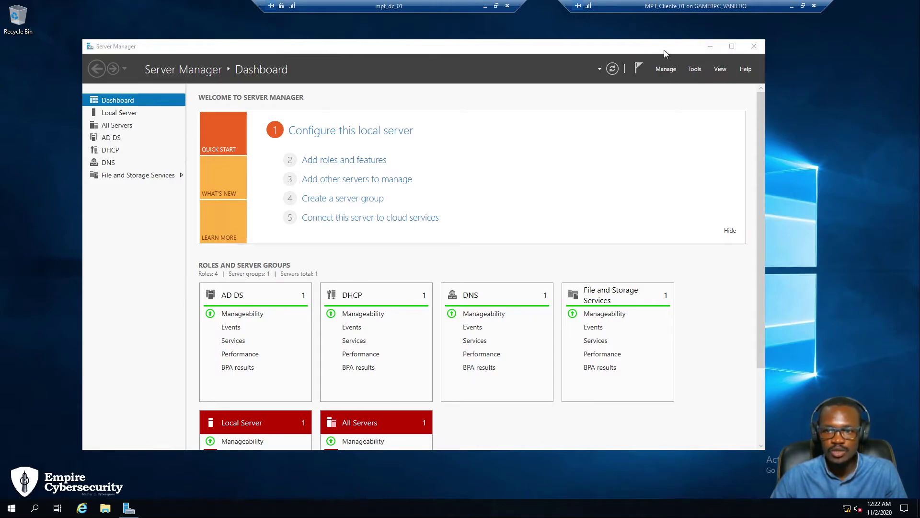
Launch the DNS management console from the Server Manager tools.
{"action": "left_click_drag", "start_coordinate": [664, 53], "coordinate": [664, 37]}
{"action": "left_click", "coordinate": [694, 55]}
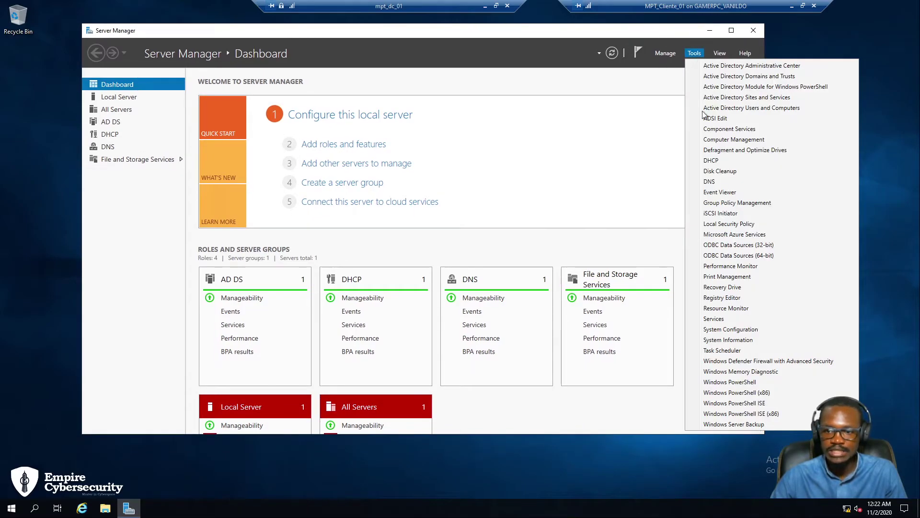
{"action": "left_click", "coordinate": [736, 185]}
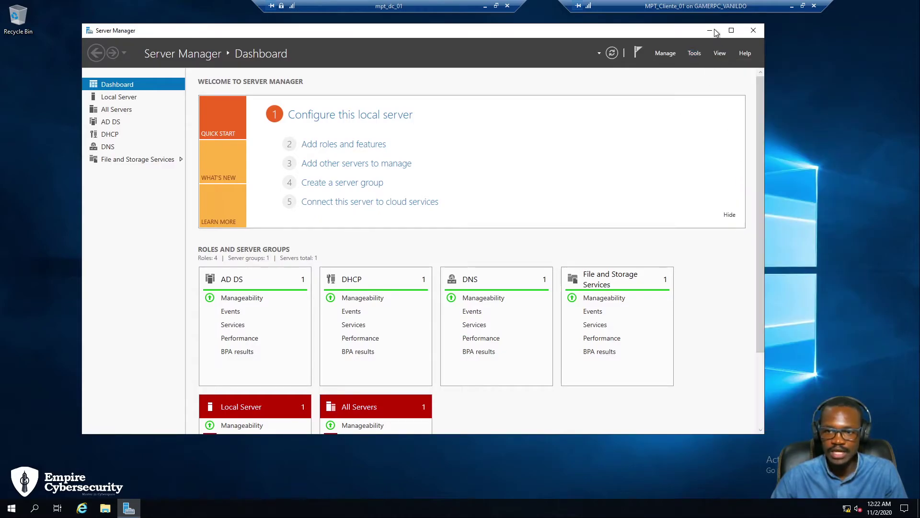
{"action": "left_click_drag", "start_coordinate": [705, 31], "coordinate": [676, 27]}
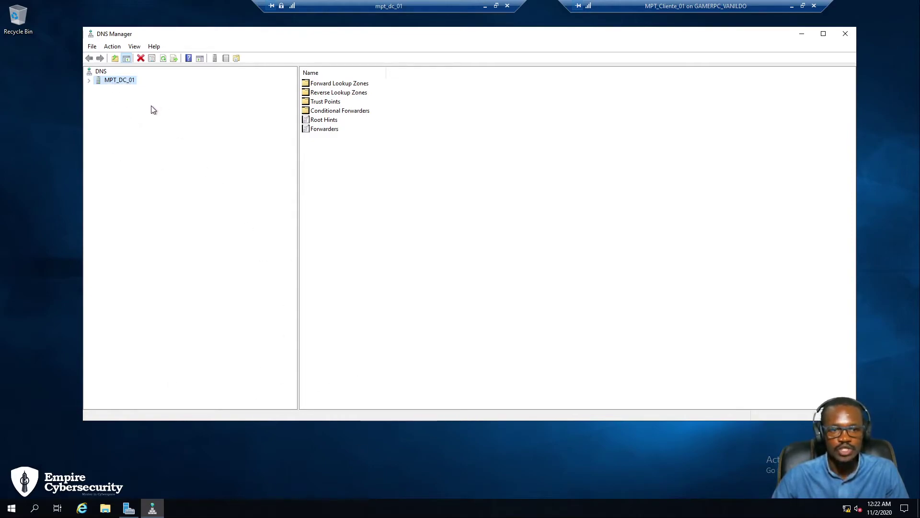
{"action": "key", "text": "alt+v"}
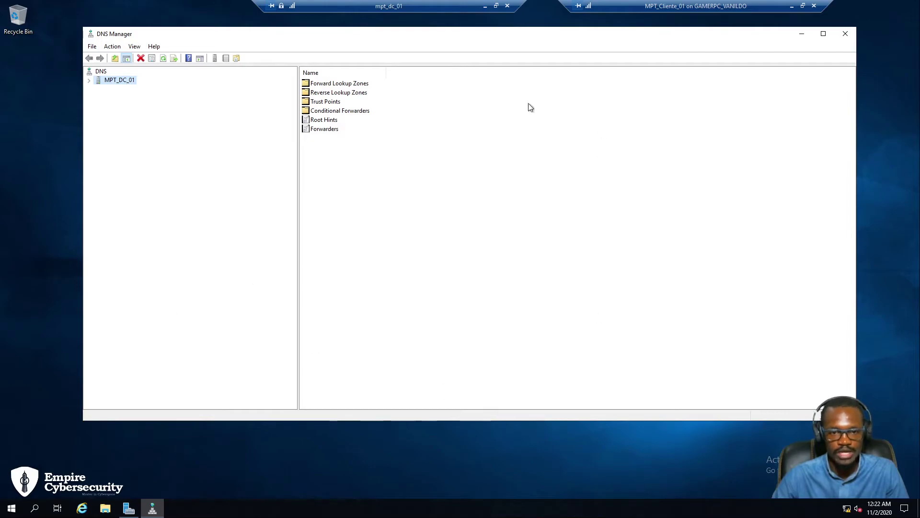
Look at the option for connecting to a DNS server on another computer, then cancel without connecting.
{"action": "left_click", "coordinate": [102, 72]}
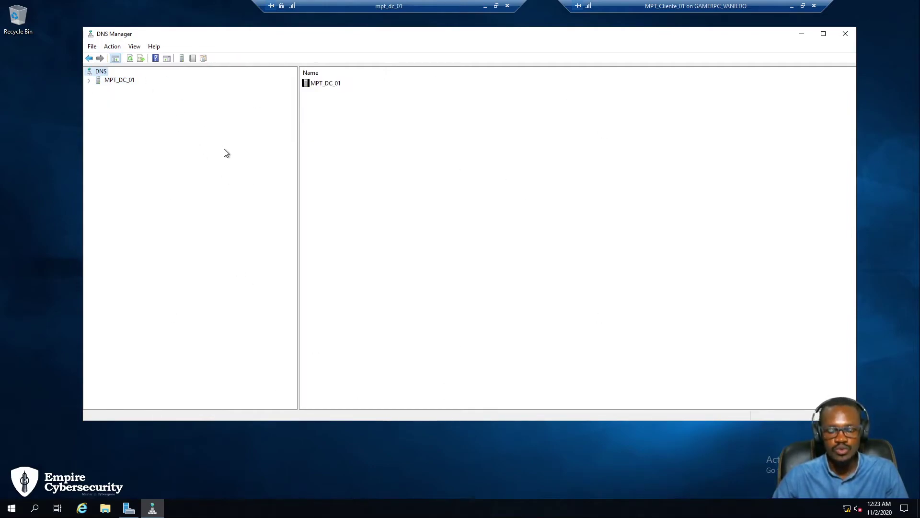
{"action": "right_click", "coordinate": [98, 74]}
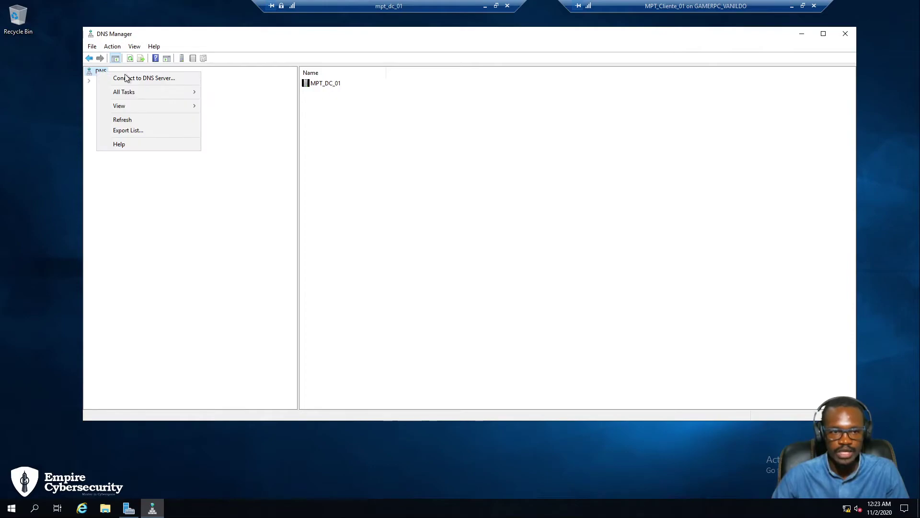
{"action": "left_click", "coordinate": [160, 79]}
{"action": "left_click_drag", "start_coordinate": [458, 186], "coordinate": [403, 116]}
{"action": "left_click", "coordinate": [352, 150]}
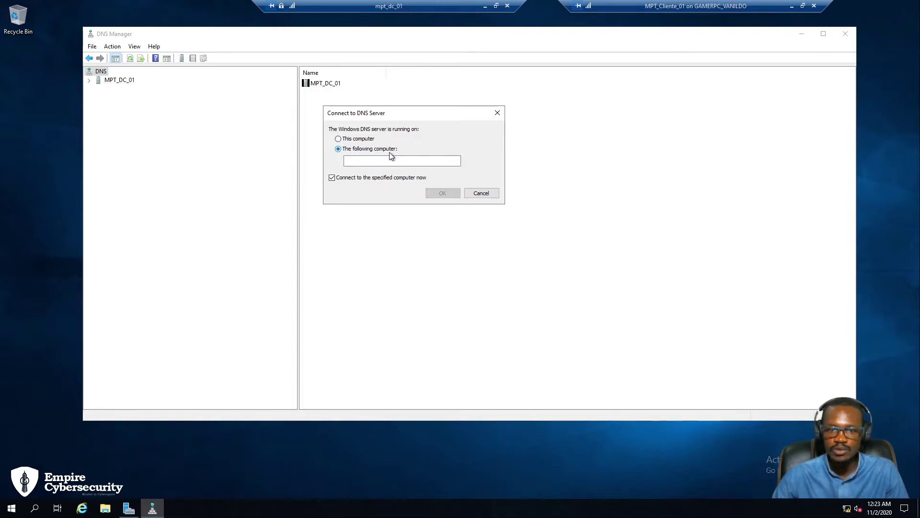
{"action": "left_click", "coordinate": [372, 162]}
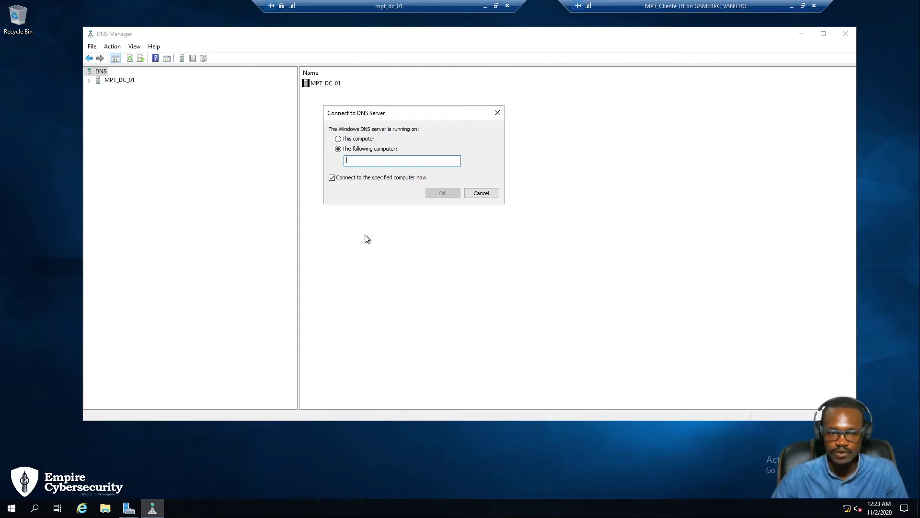
{"action": "left_click", "coordinate": [480, 193]}
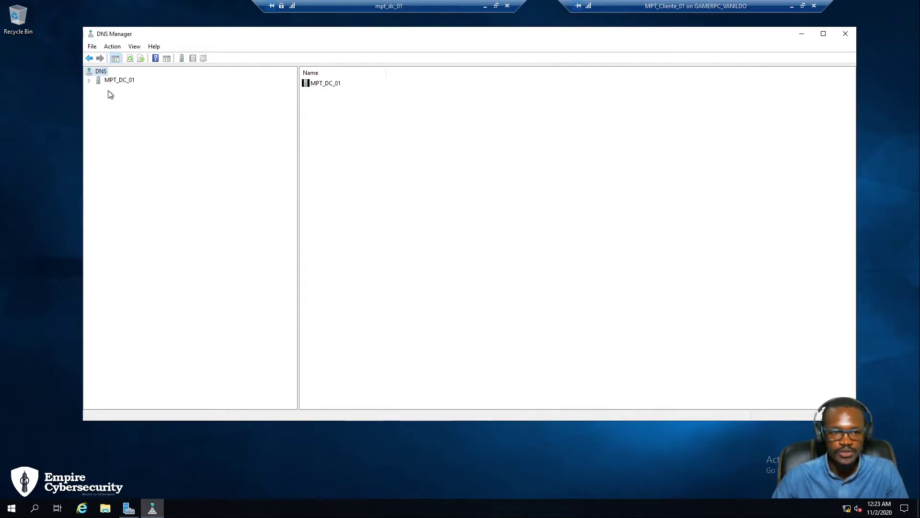
Expand MPT_DC_01 and its forward lookup zones, and display the records and subfolders of the empire.local zone.
{"action": "left_click", "coordinate": [89, 80]}
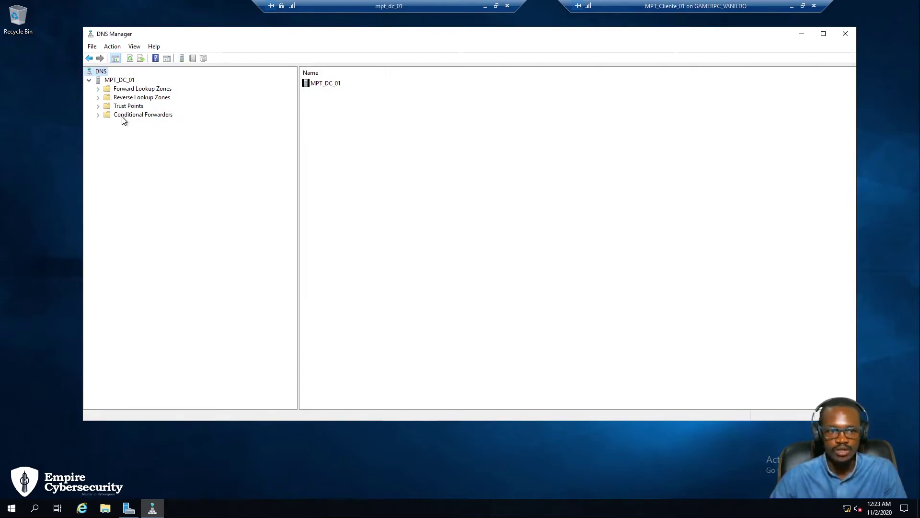
{"action": "double_click", "coordinate": [101, 89]}
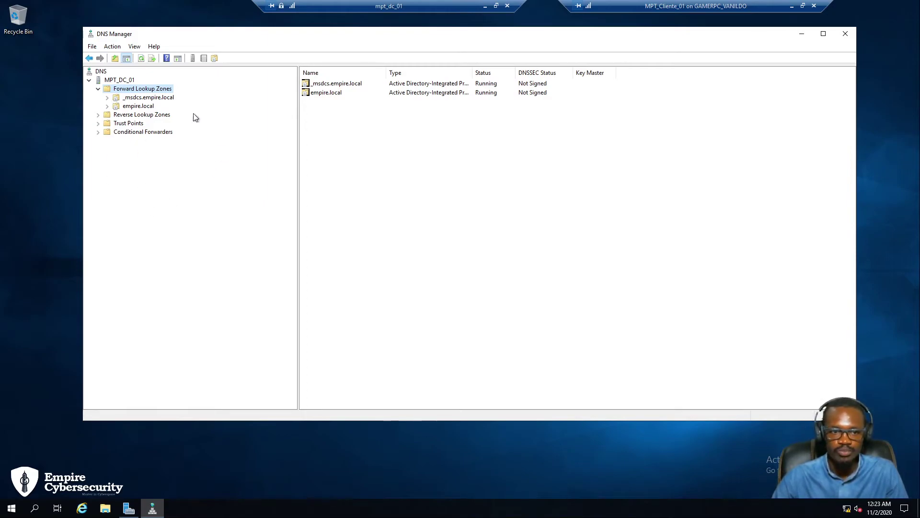
{"action": "left_click", "coordinate": [133, 108]}
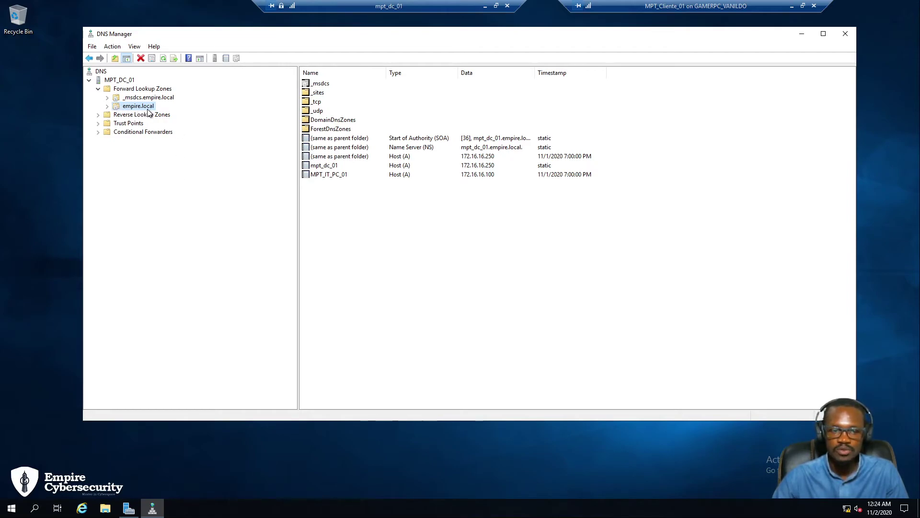
{"action": "left_click", "coordinate": [108, 106]}
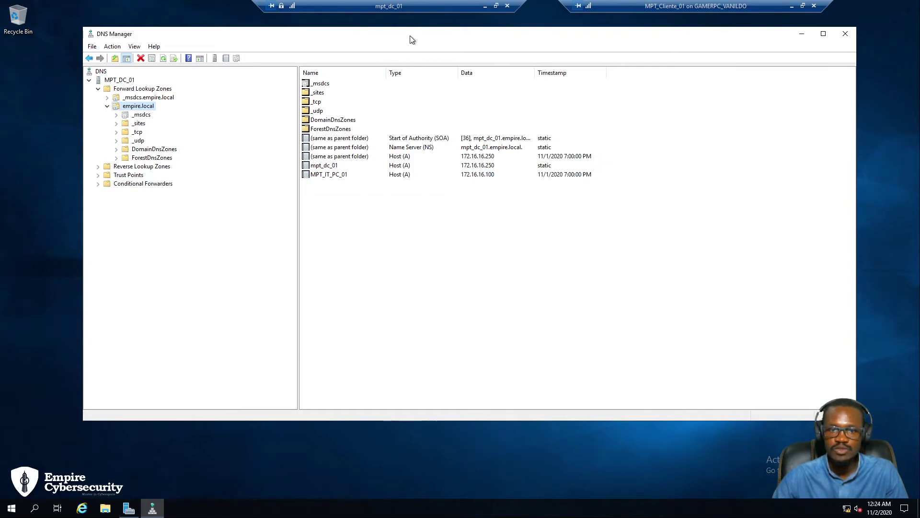
{"action": "left_click_drag", "start_coordinate": [410, 38], "coordinate": [374, 32]}
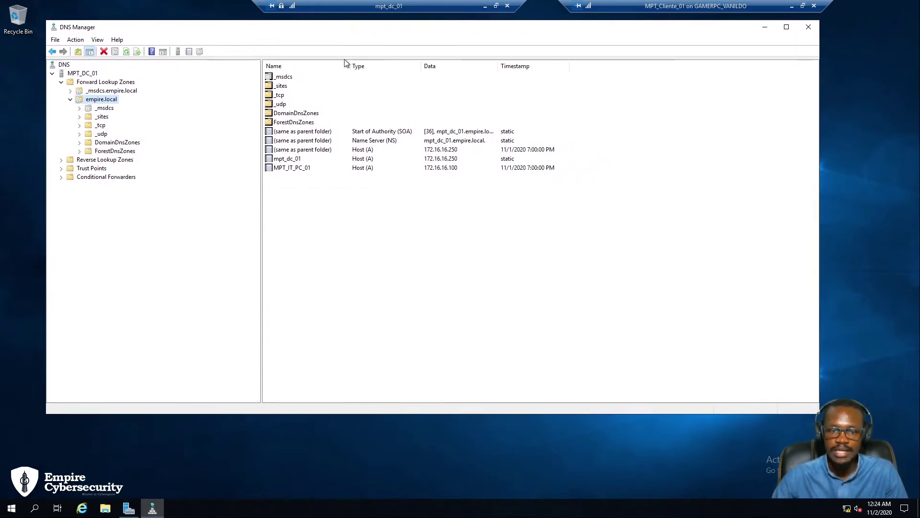
{"action": "left_click", "coordinate": [426, 265]}
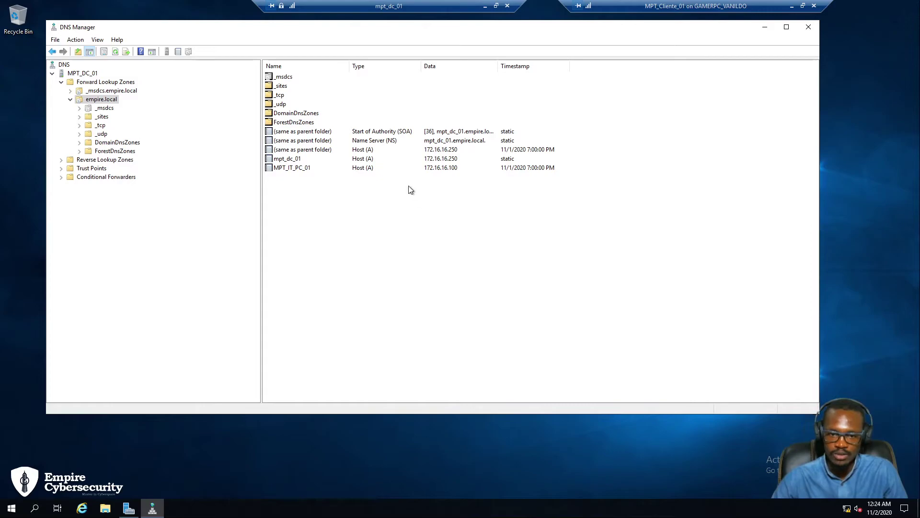
Inspect the Start of Authority and Name Server records of empire.local through the zone's properties.
{"action": "left_click", "coordinate": [373, 133]}
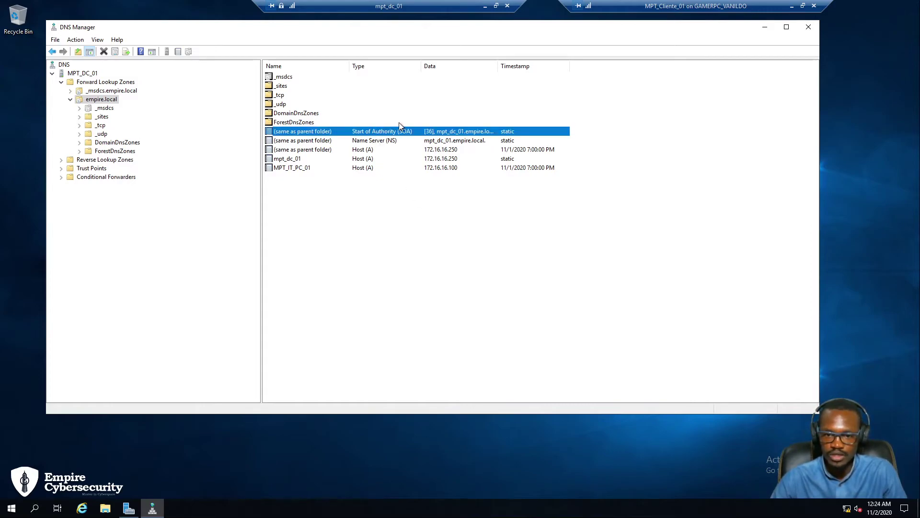
{"action": "left_click", "coordinate": [381, 141]}
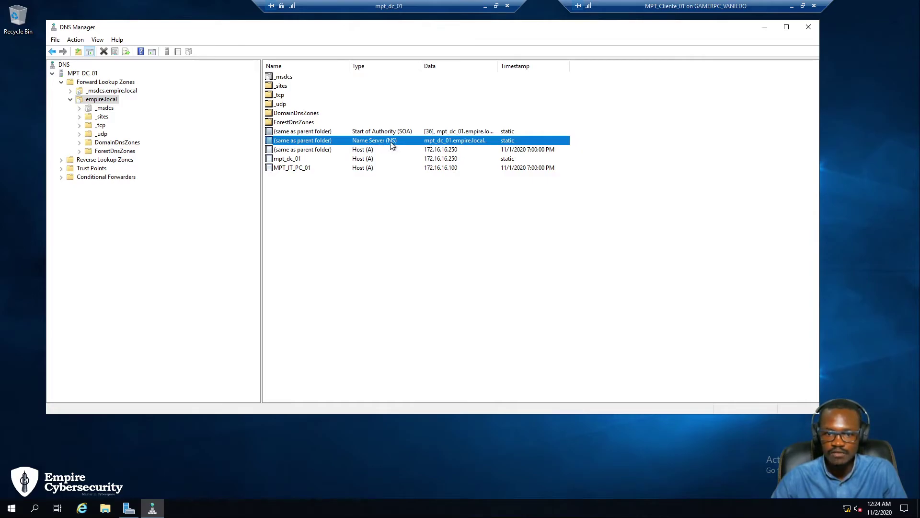
{"action": "double_click", "coordinate": [391, 142]}
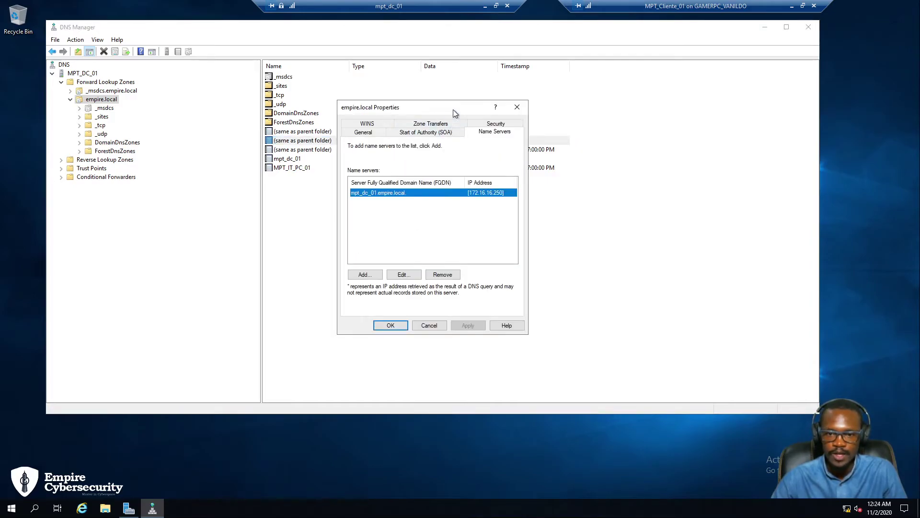
{"action": "left_click_drag", "start_coordinate": [455, 96], "coordinate": [451, 81]}
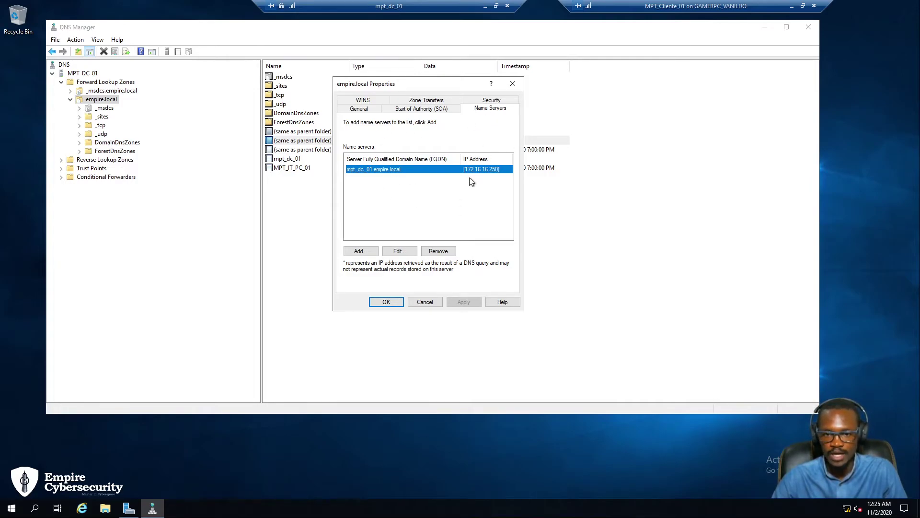
{"action": "left_click", "coordinate": [435, 108]}
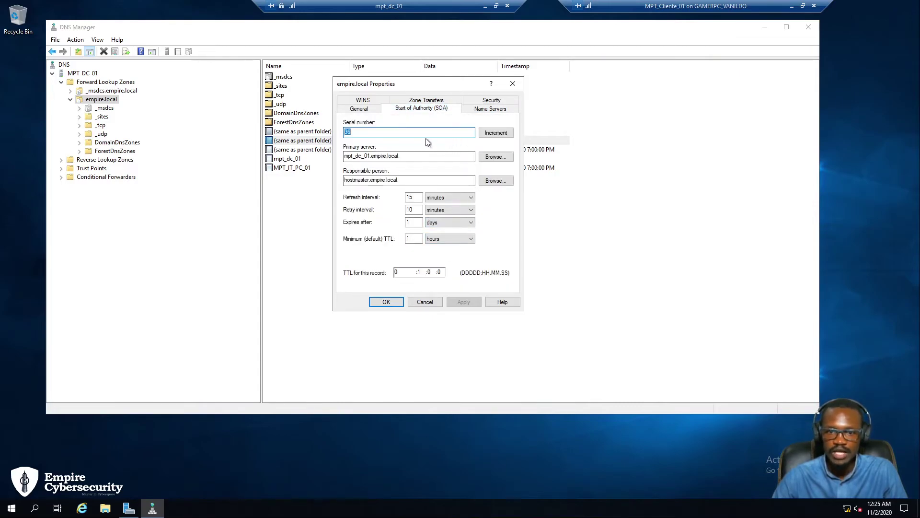
{"action": "mouse_move", "coordinate": [426, 85]}
{"action": "left_mouse_down"}
{"action": "mouse_move", "coordinate": [453, 180]}
{"action": "mouse_move", "coordinate": [422, 86]}
{"action": "left_mouse_up"}
{"action": "key", "text": "Escape"}
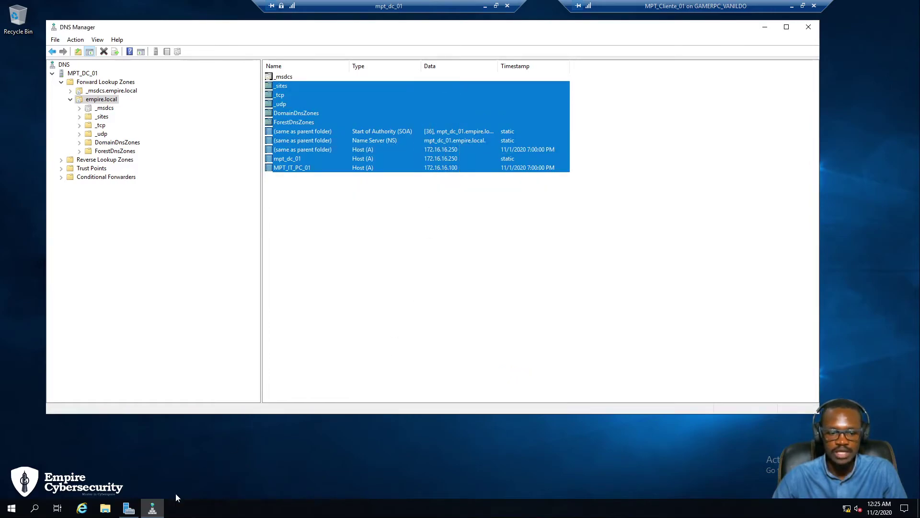
Close Server Manager and bring the hidden empire.local properties dialog back in front of DNS Manager.
{"action": "left_click", "coordinate": [152, 508]}
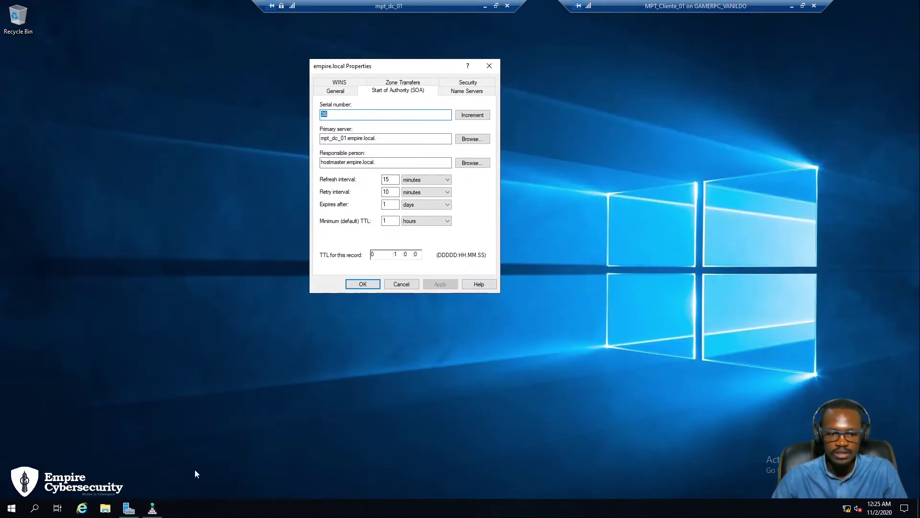
{"action": "left_click_drag", "start_coordinate": [418, 66], "coordinate": [427, 295]}
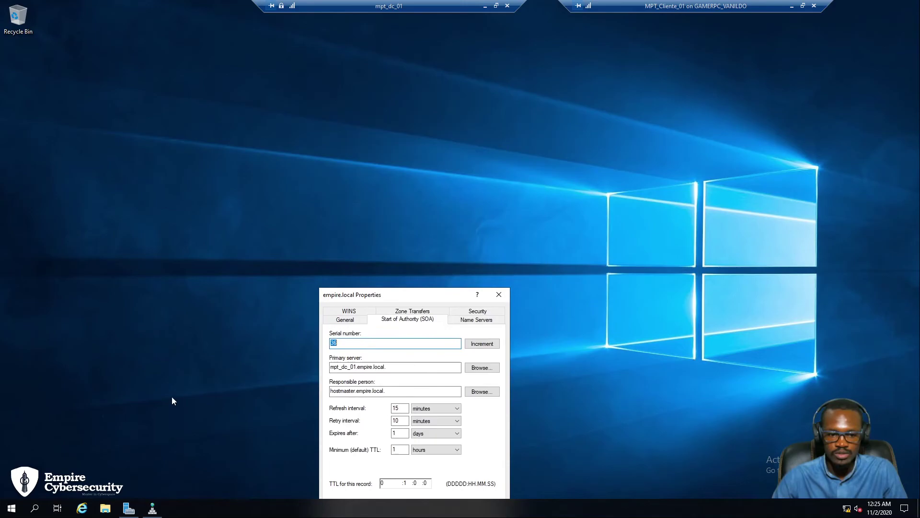
{"action": "left_click", "coordinate": [128, 508]}
{"action": "left_click", "coordinate": [153, 508]}
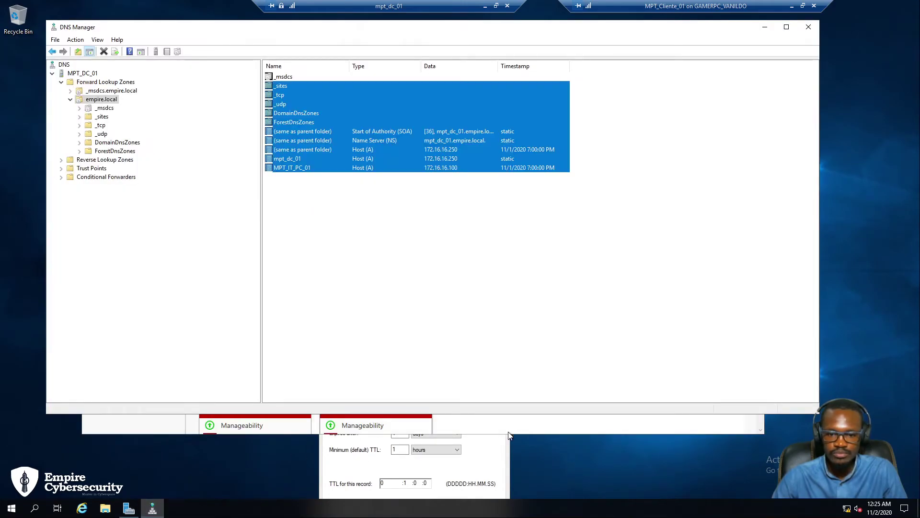
{"action": "left_click", "coordinate": [527, 423]}
{"action": "left_click", "coordinate": [754, 31]}
{"action": "left_click", "coordinate": [494, 433]}
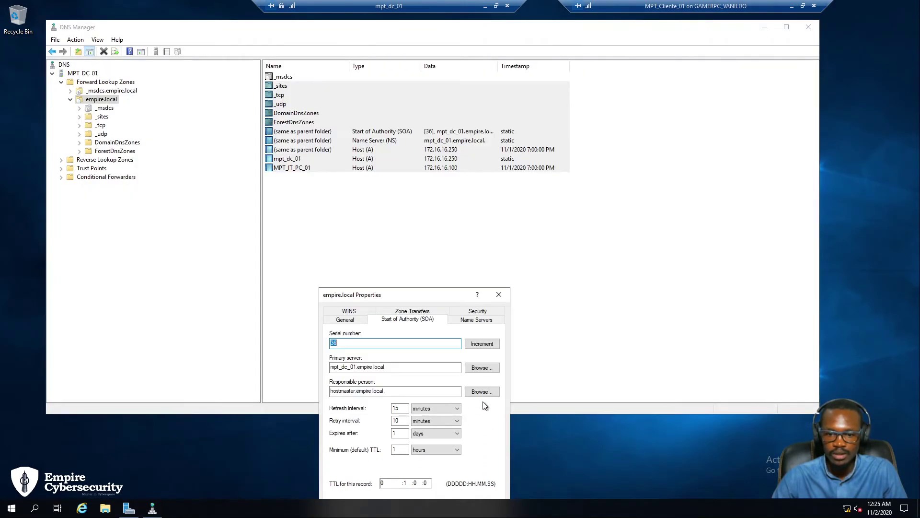
{"action": "left_click_drag", "start_coordinate": [443, 295], "coordinate": [447, 106]}
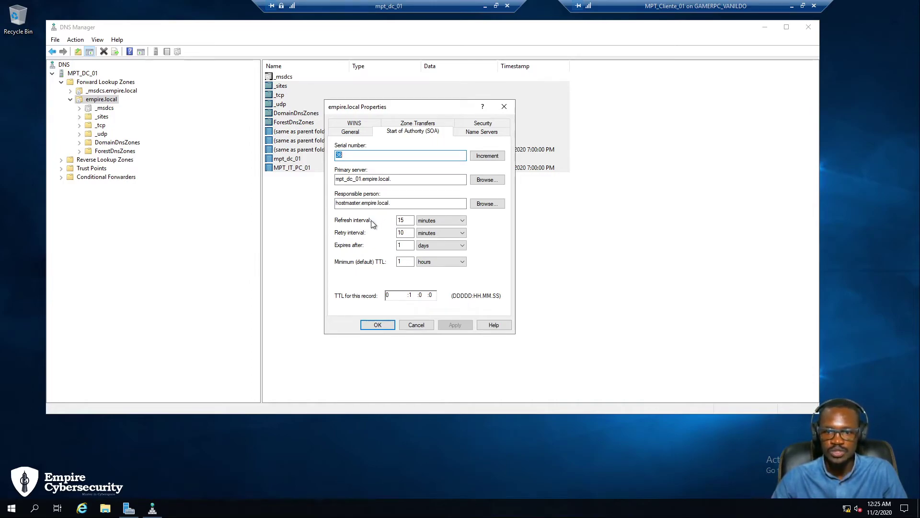
Review the primary server in the Start of Authority settings and the name servers list, then close the properties without changes.
{"action": "left_click", "coordinate": [405, 179]}
{"action": "double_click", "coordinate": [350, 180]}
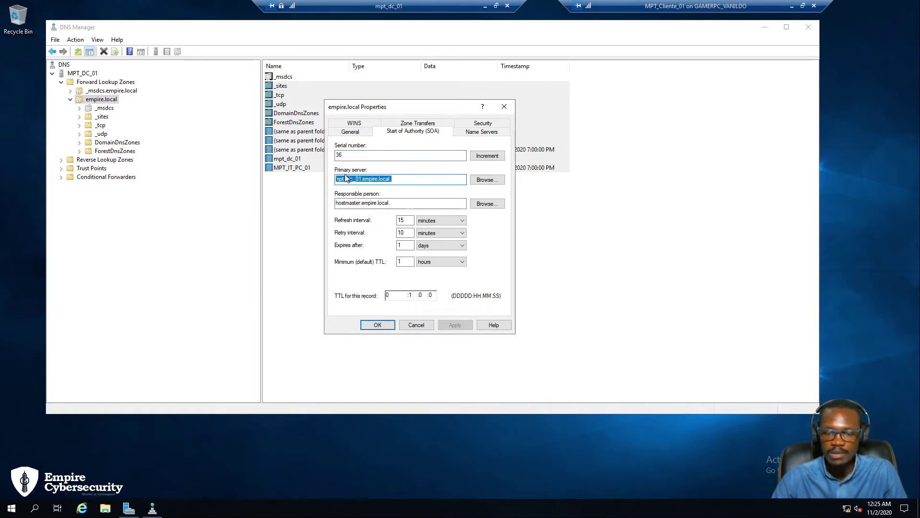
{"action": "left_click_drag", "start_coordinate": [407, 180], "coordinate": [314, 176]}
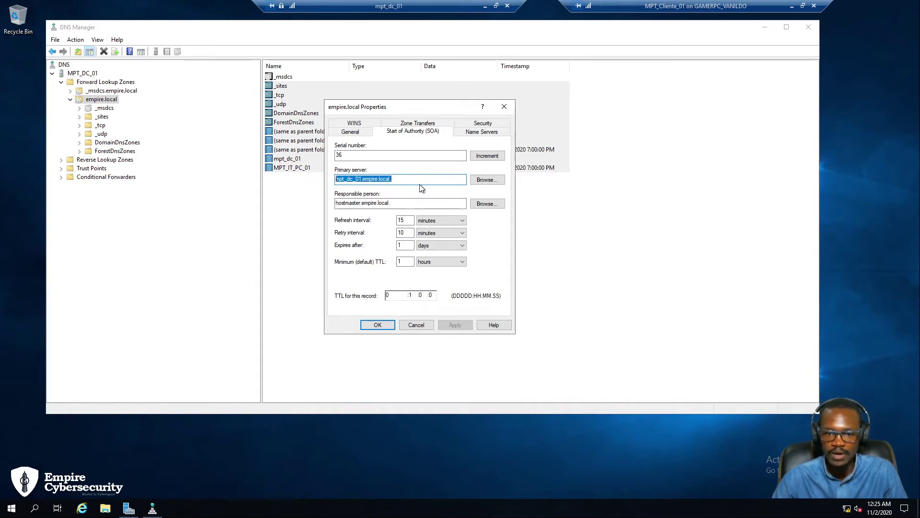
{"action": "left_click", "coordinate": [431, 181]}
{"action": "left_click_drag", "start_coordinate": [432, 183], "coordinate": [278, 179]}
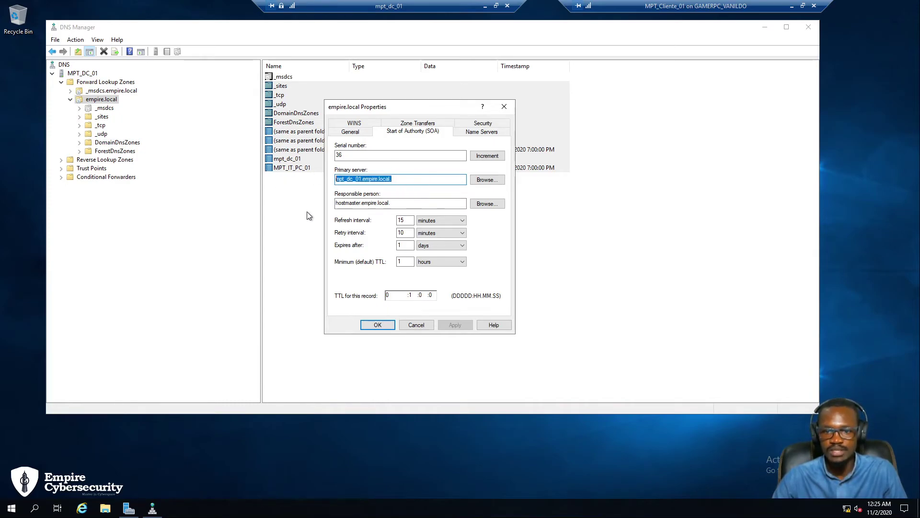
{"action": "left_click", "coordinate": [481, 131]}
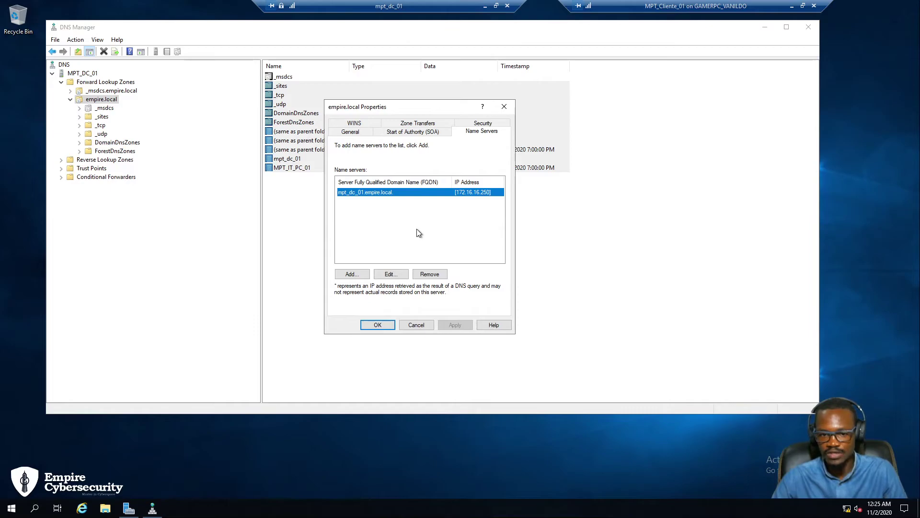
{"action": "left_click", "coordinate": [429, 133]}
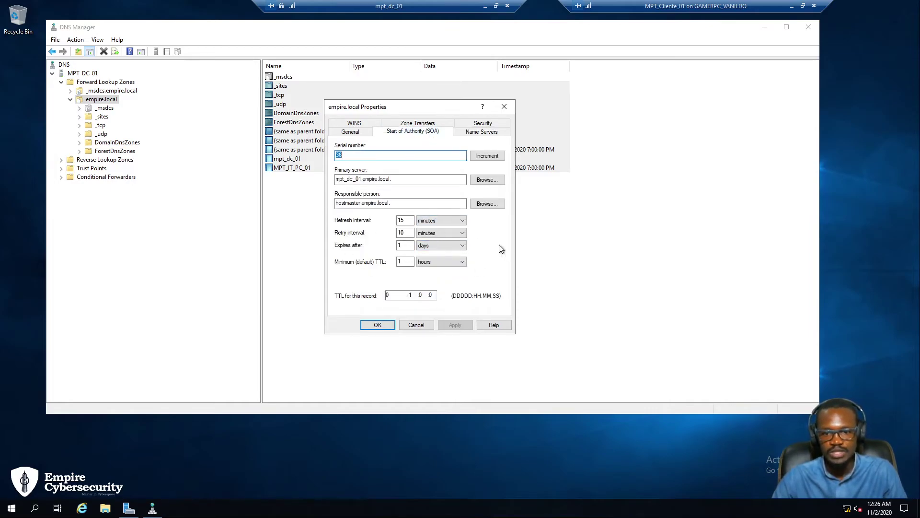
{"action": "left_click", "coordinate": [417, 324]}
Clear the record selection and examine the mpt_dc_01 host record in the empire.local zone.
{"action": "left_click", "coordinate": [571, 147]}
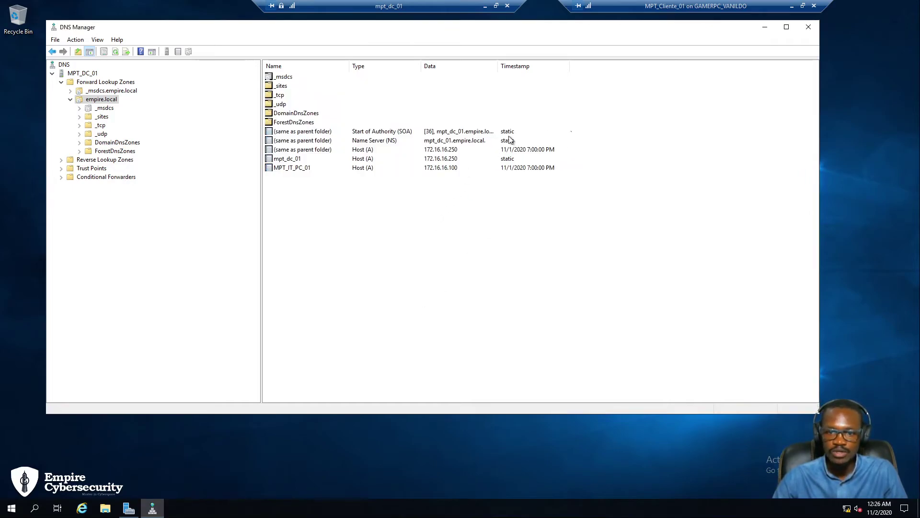
{"action": "left_click_drag", "start_coordinate": [573, 133], "coordinate": [472, 140]}
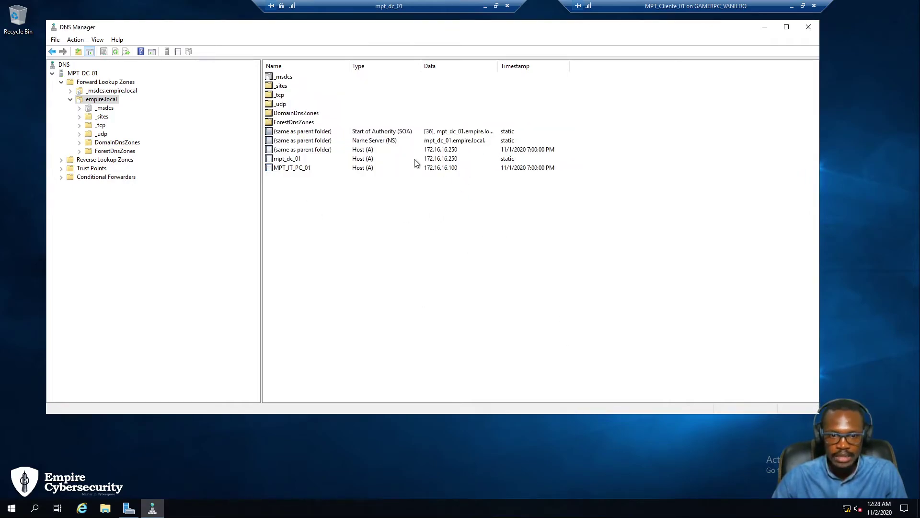
{"action": "left_click", "coordinate": [313, 160]}
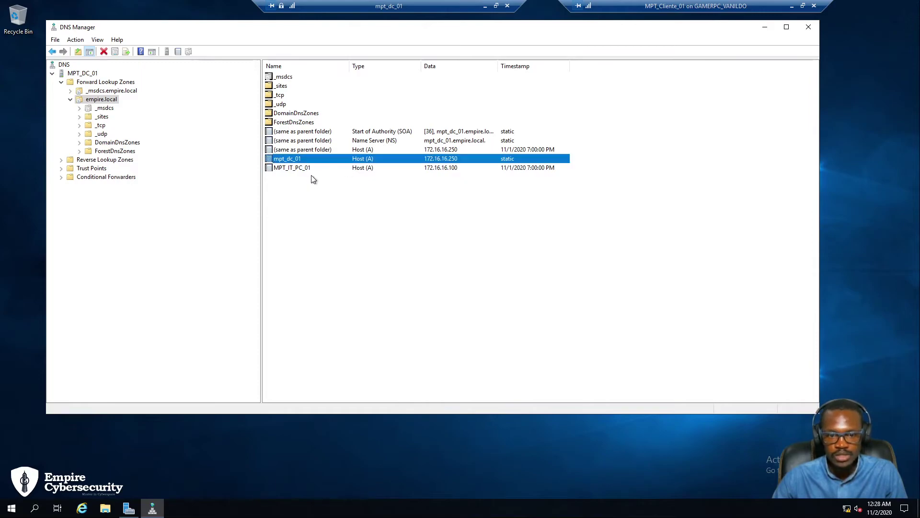
{"action": "left_click", "coordinate": [318, 213]}
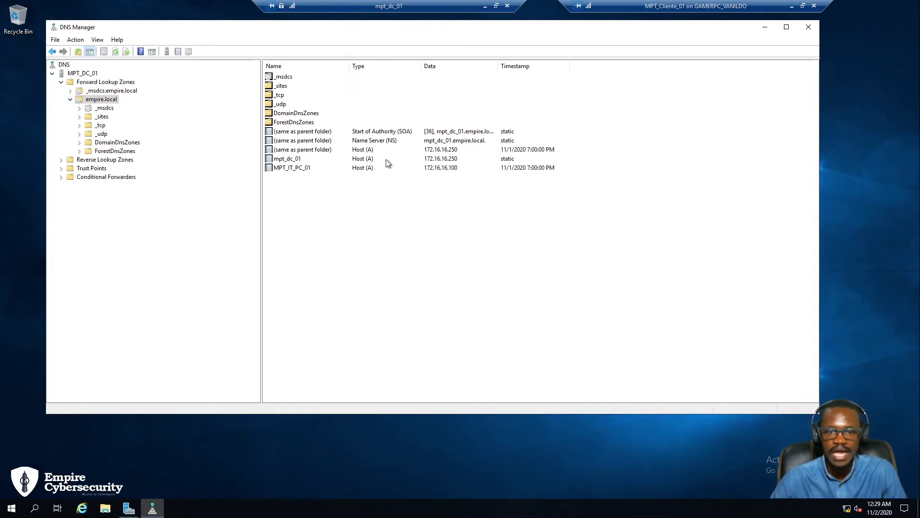
Examine the MPT_IT_PC_01 host record in the empire.local zone and clear the selection.
{"action": "left_click", "coordinate": [365, 171]}
{"action": "left_click", "coordinate": [375, 283]}
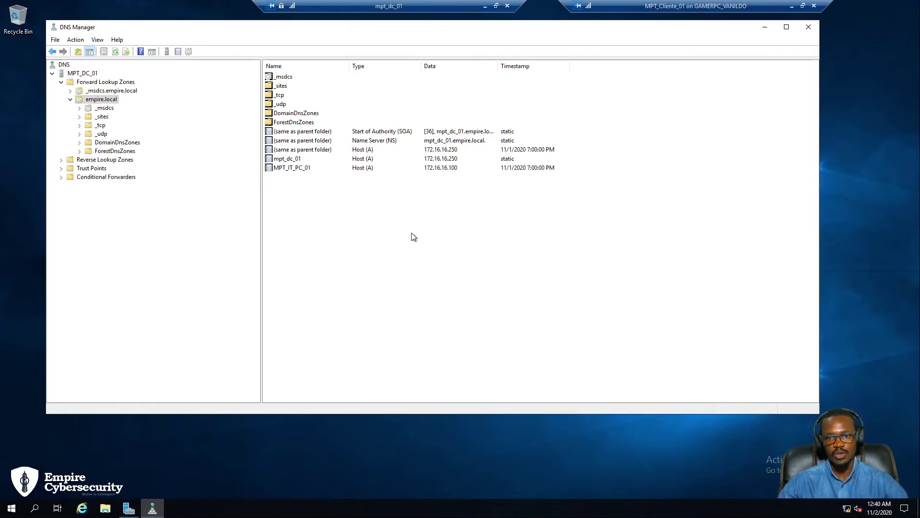
{"action": "left_click", "coordinate": [313, 168]}
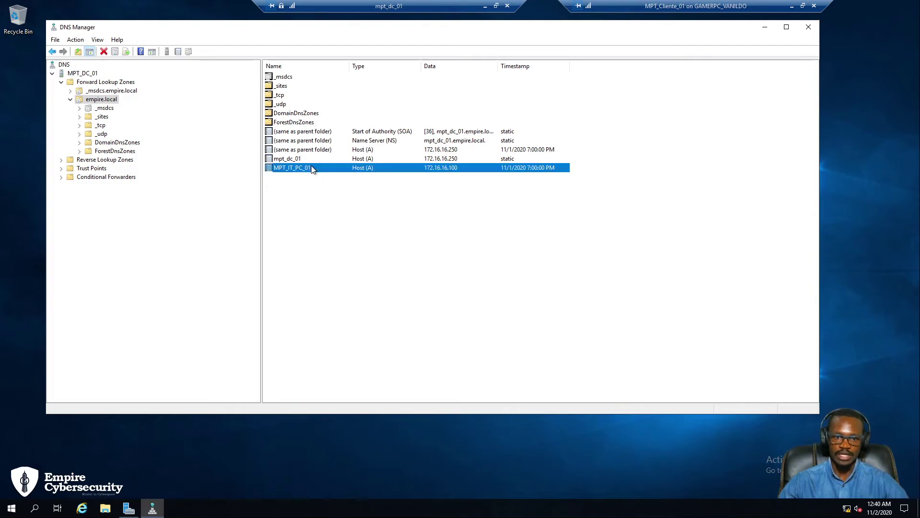
{"action": "left_click", "coordinate": [331, 218]}
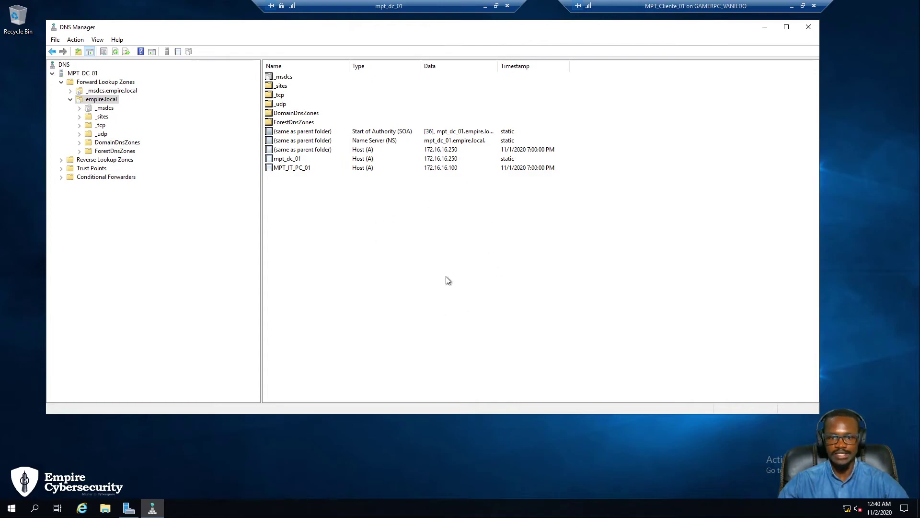
{"action": "left_click", "coordinate": [293, 169]}
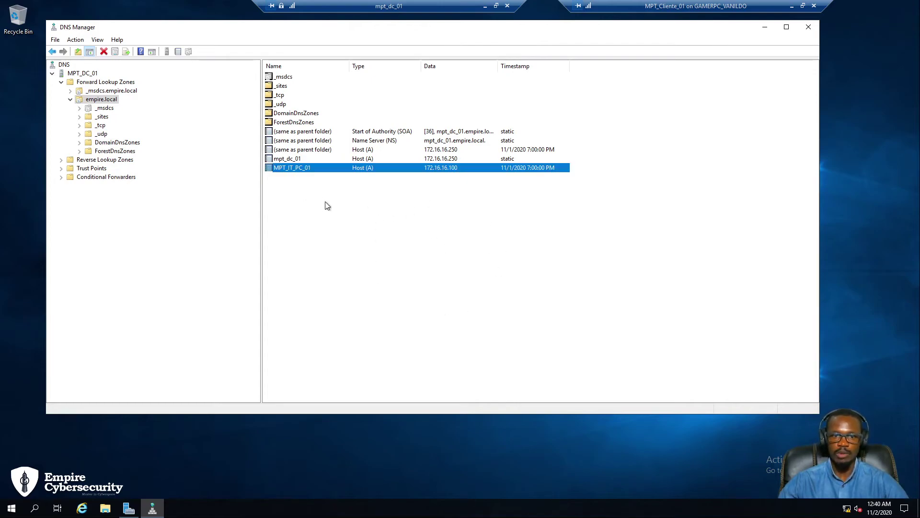
{"action": "left_click", "coordinate": [322, 287]}
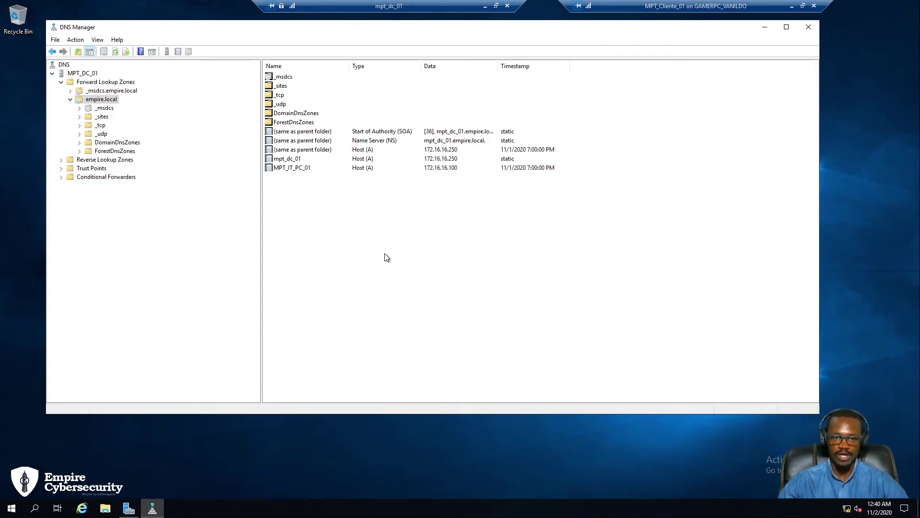
Look over the record types that can be created in empire.local, then revisit the MPT_IT_PC_01 host record.
{"action": "right_click", "coordinate": [295, 205]}
{"action": "left_click", "coordinate": [413, 197]}
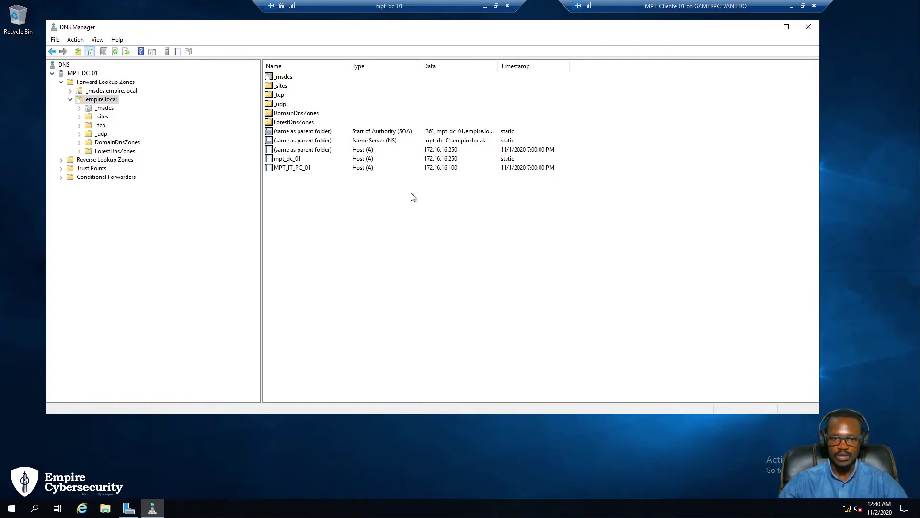
{"action": "right_click", "coordinate": [342, 223]}
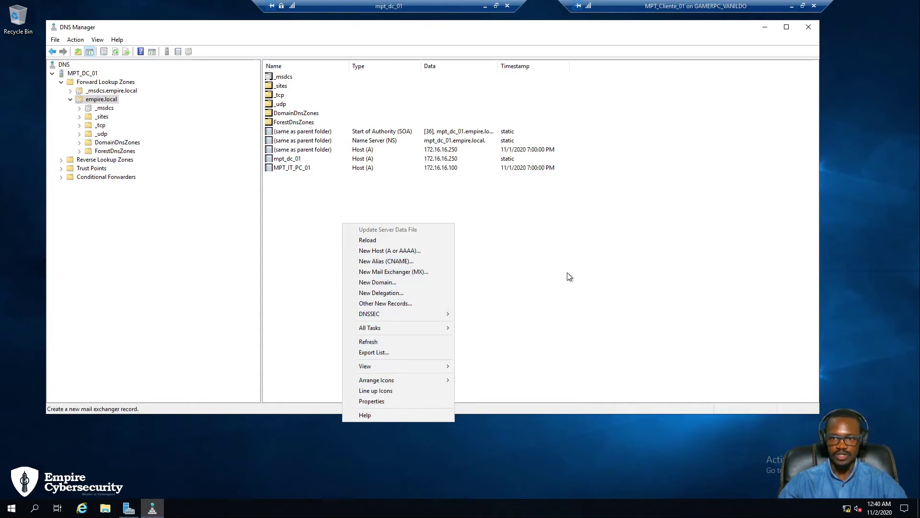
{"action": "left_click", "coordinate": [527, 223]}
{"action": "left_click", "coordinate": [300, 168]}
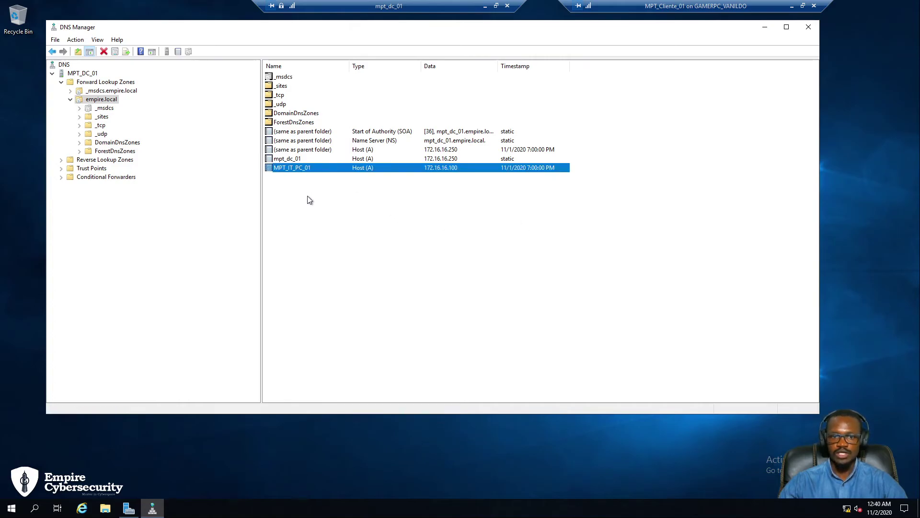
{"action": "left_click", "coordinate": [320, 233]}
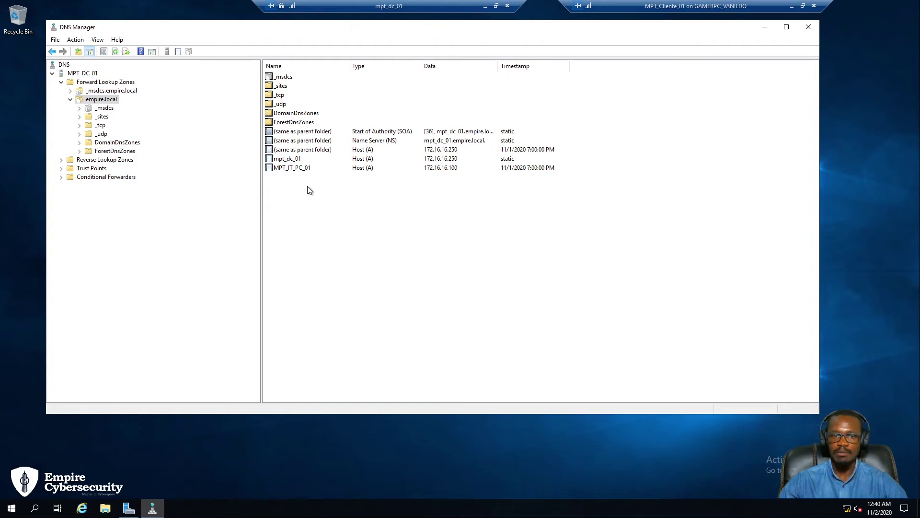
{"action": "left_click", "coordinate": [288, 169]}
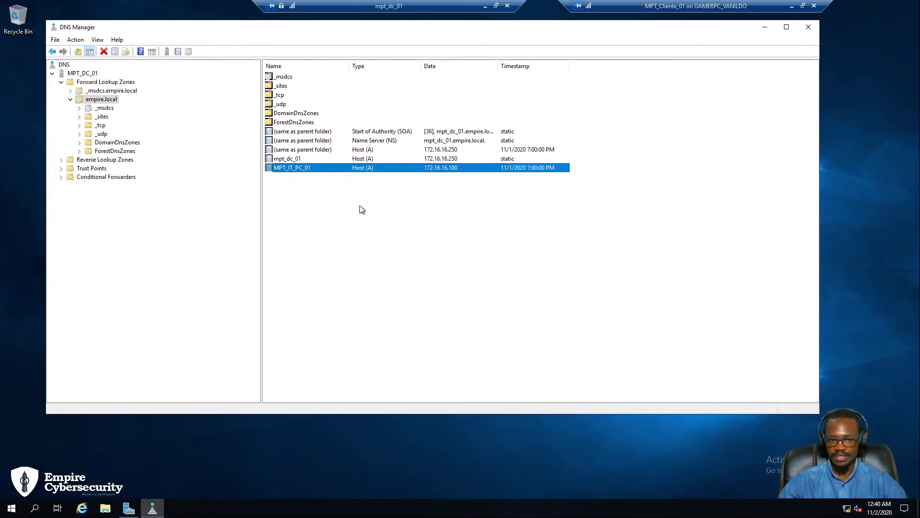
{"action": "left_click", "coordinate": [326, 257]}
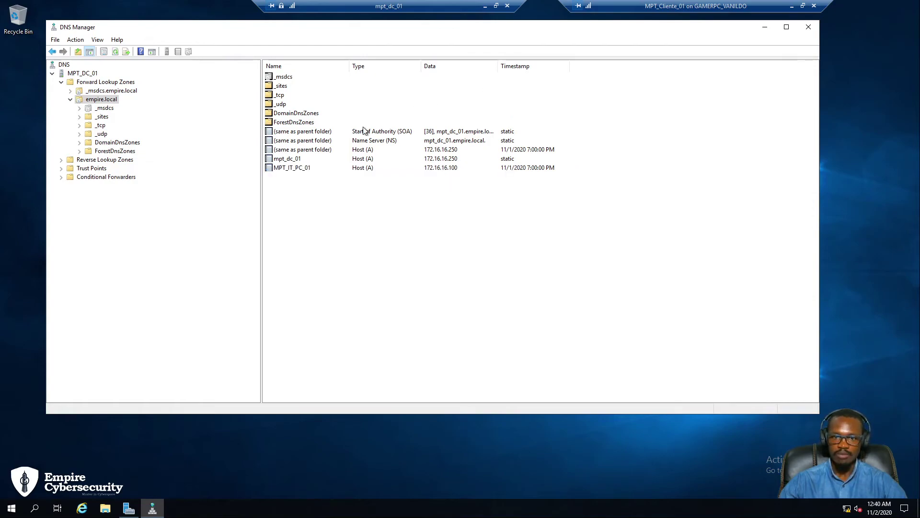
Find and launch Windows PowerShell, then widen its window and move it to uncover the DNS zone tree.
{"action": "left_click", "coordinate": [225, 472]}
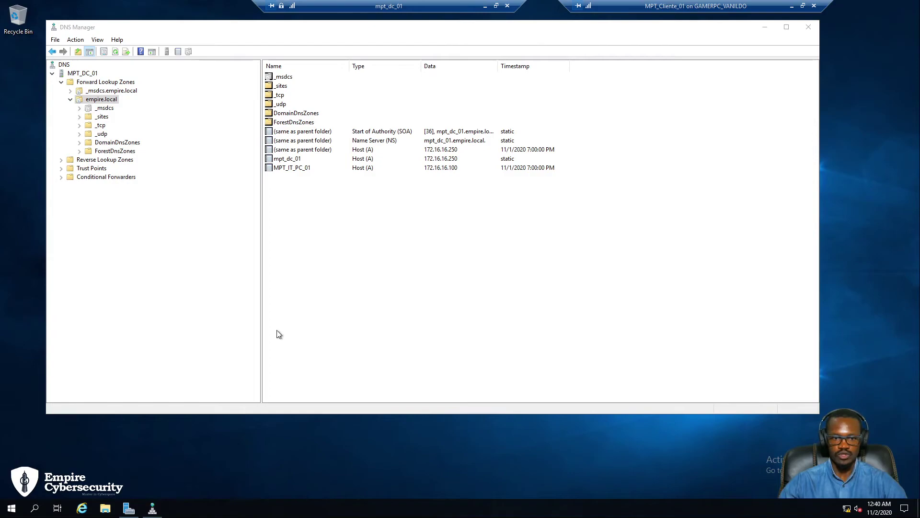
{"action": "left_click", "coordinate": [35, 511]}
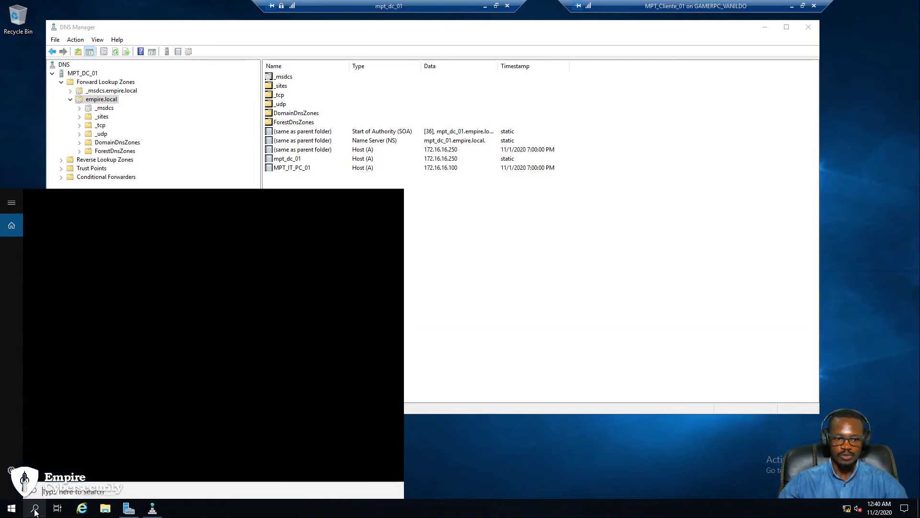
{"action": "type", "text": "p"}
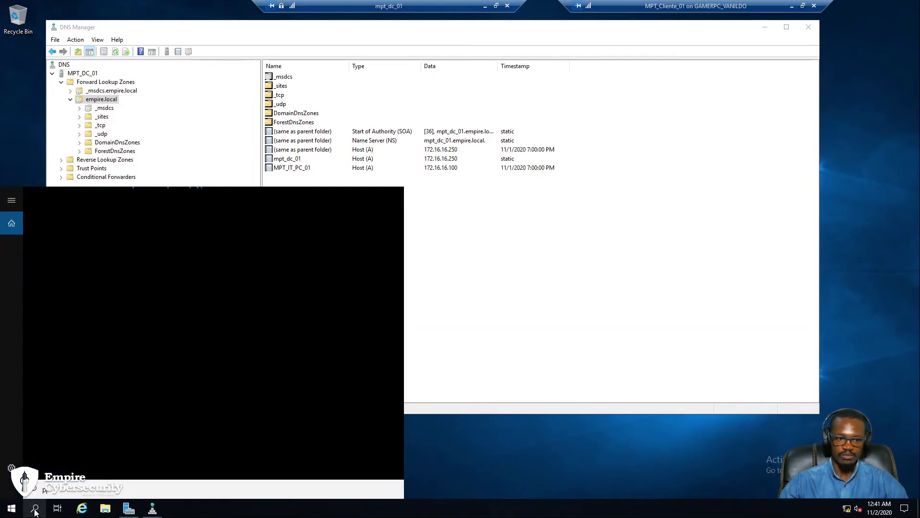
{"action": "type", "text": "ower"}
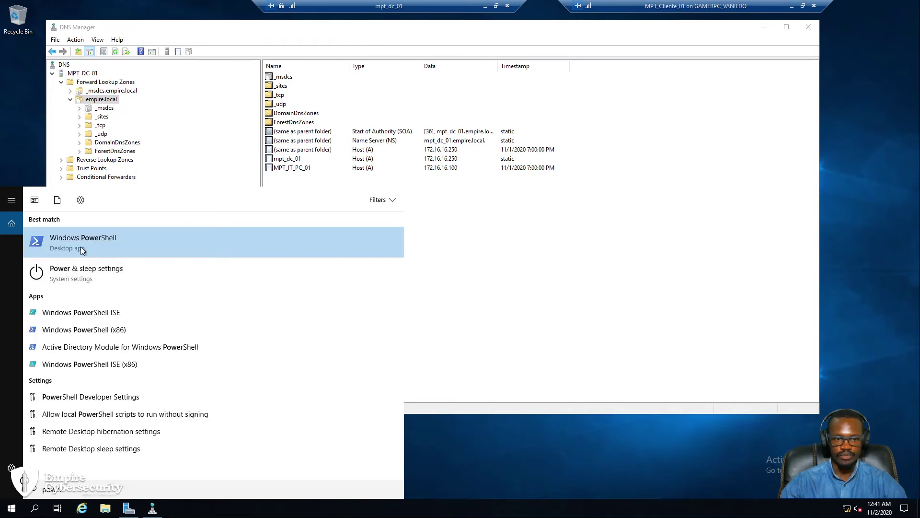
{"action": "left_click", "coordinate": [81, 246]}
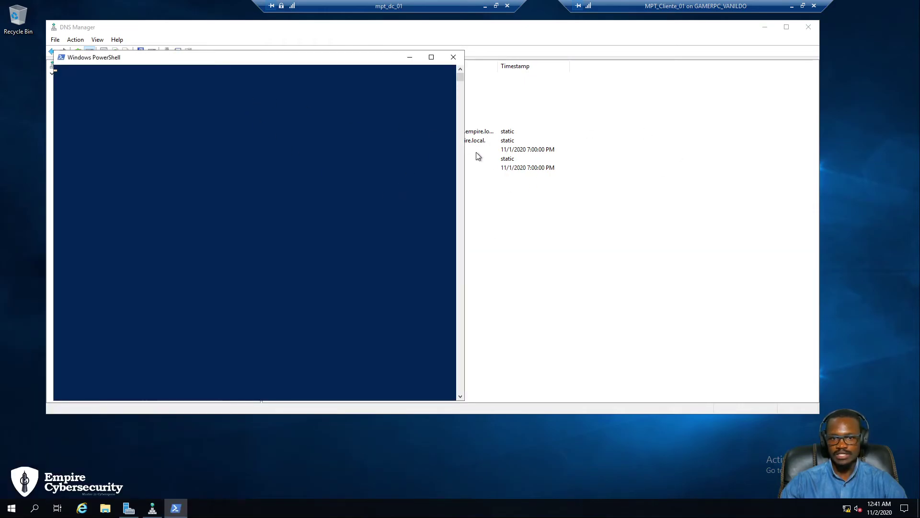
{"action": "left_click_drag", "start_coordinate": [696, 149], "coordinate": [695, 149]}
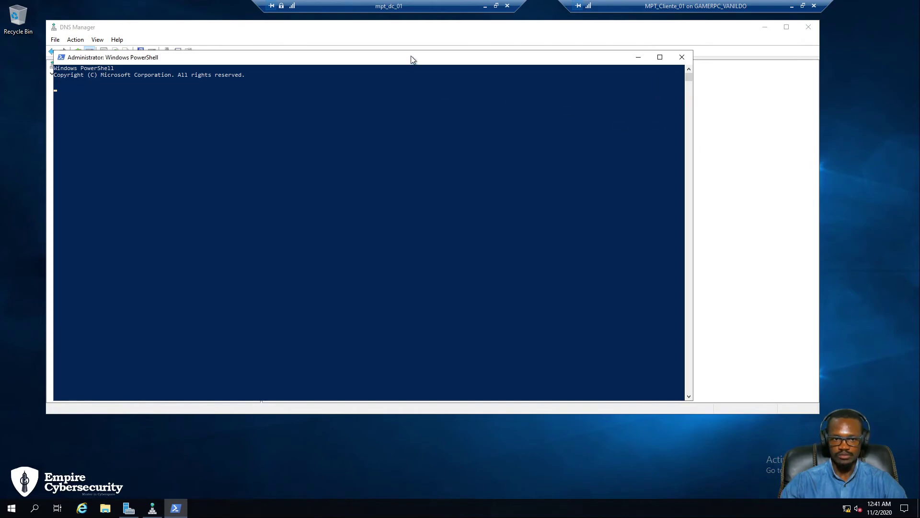
{"action": "left_click_drag", "start_coordinate": [411, 58], "coordinate": [471, 129]}
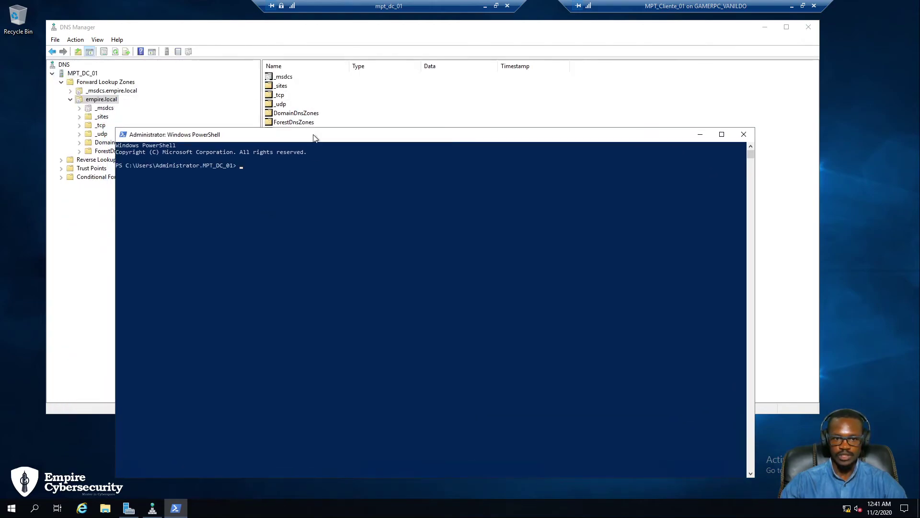
Set the PowerShell console font size to 20 and move the window clear of the DNS host records.
{"action": "left_click", "coordinate": [307, 212]}
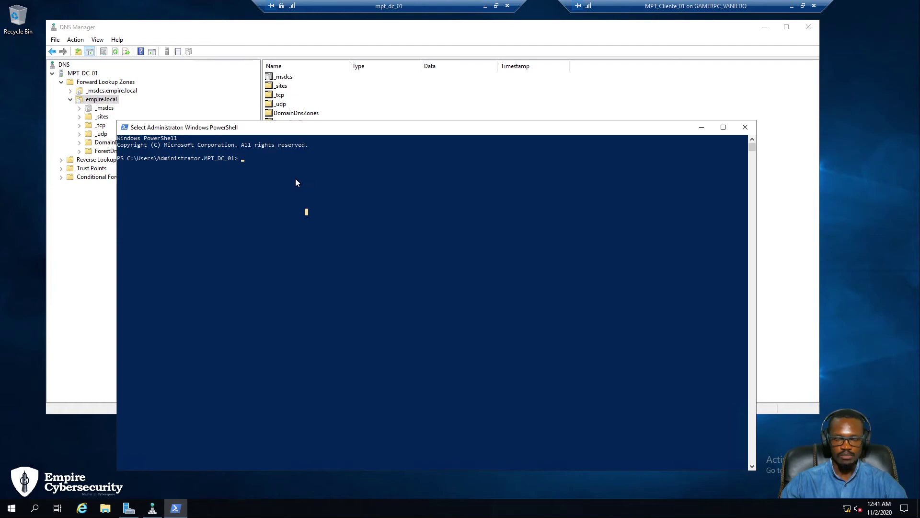
{"action": "right_click", "coordinate": [264, 131]}
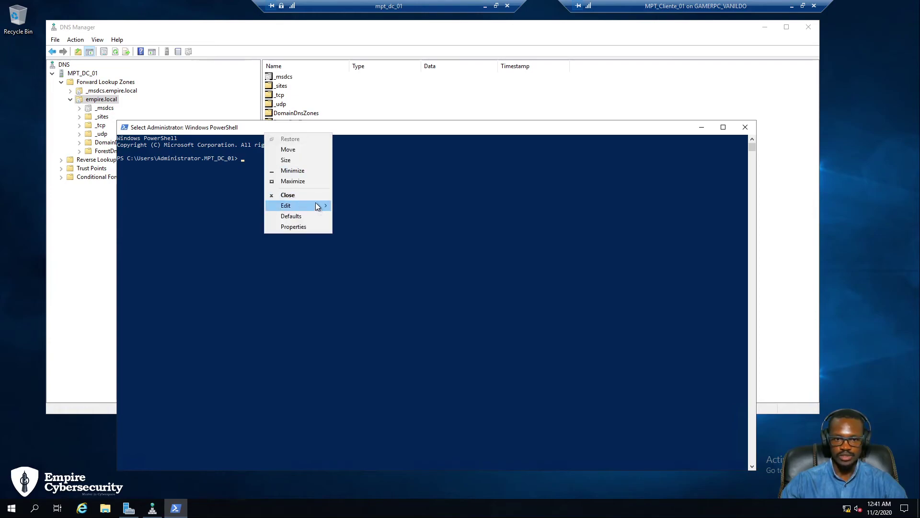
{"action": "left_click", "coordinate": [303, 226]}
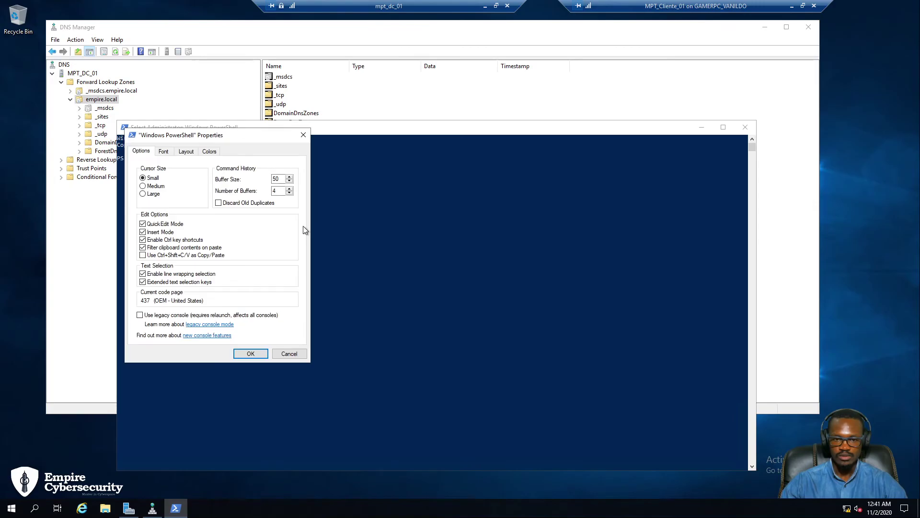
{"action": "left_click", "coordinate": [163, 152]}
{"action": "left_click", "coordinate": [143, 202]}
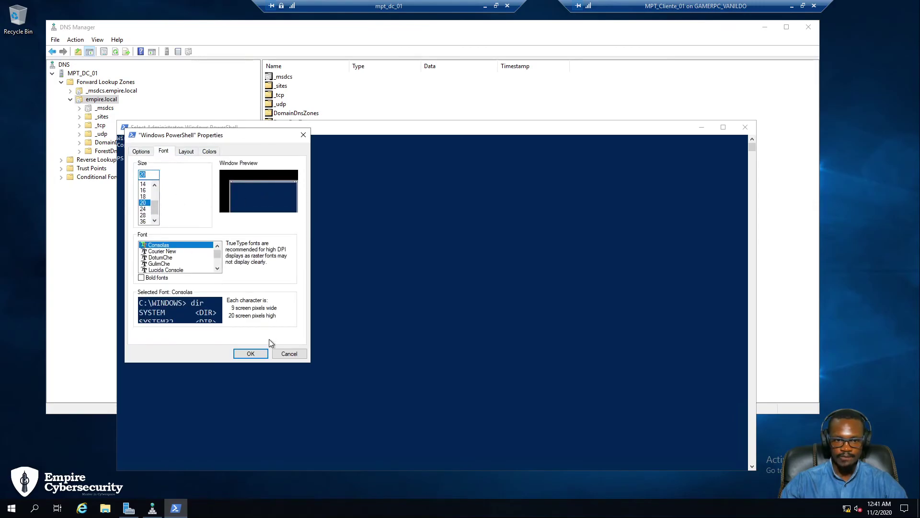
{"action": "left_click", "coordinate": [251, 353]}
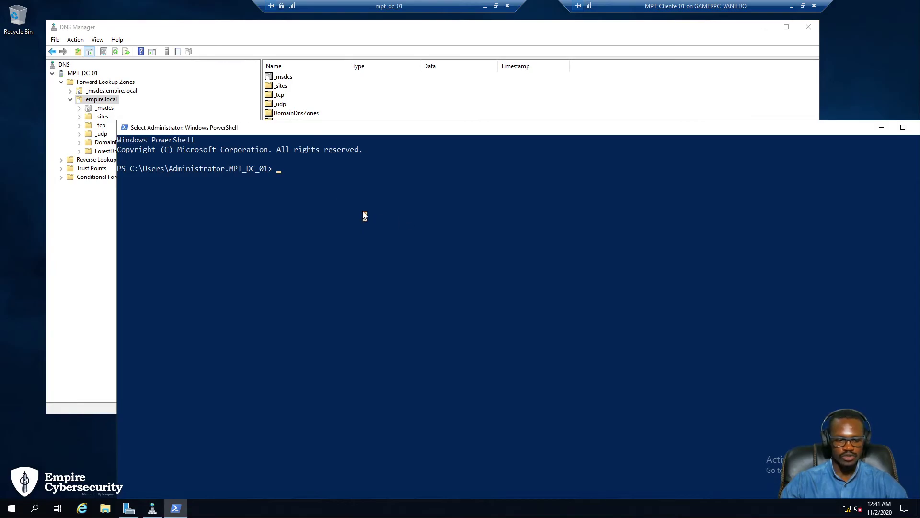
{"action": "left_click_drag", "start_coordinate": [313, 123], "coordinate": [337, 252]}
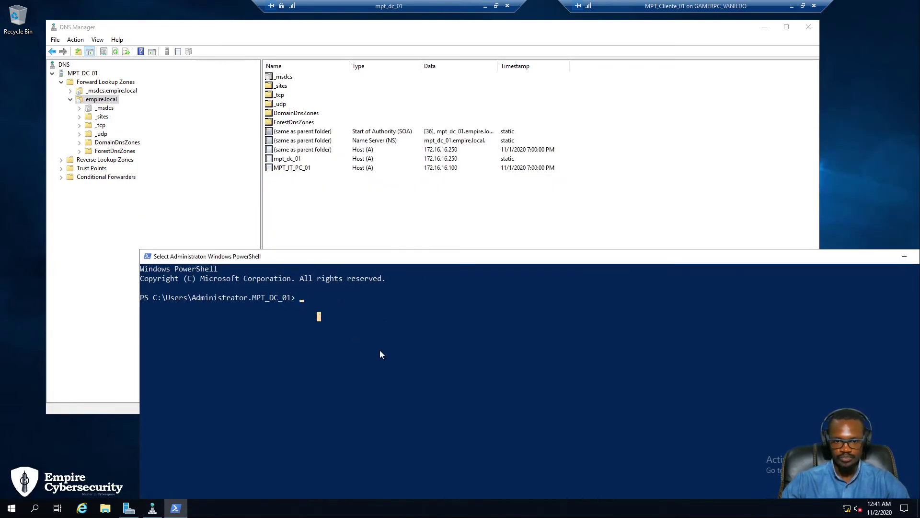
Enter the nslookup.exe command with the partial address 172.16.16. while keeping the DNS host records in view.
{"action": "type", "text": "nslo"}
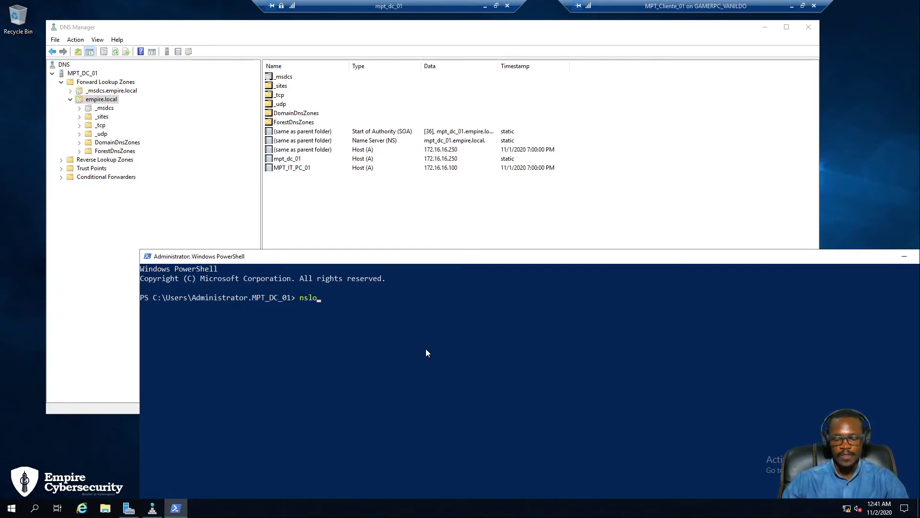
{"action": "left_click_drag", "start_coordinate": [453, 259], "coordinate": [446, 223]}
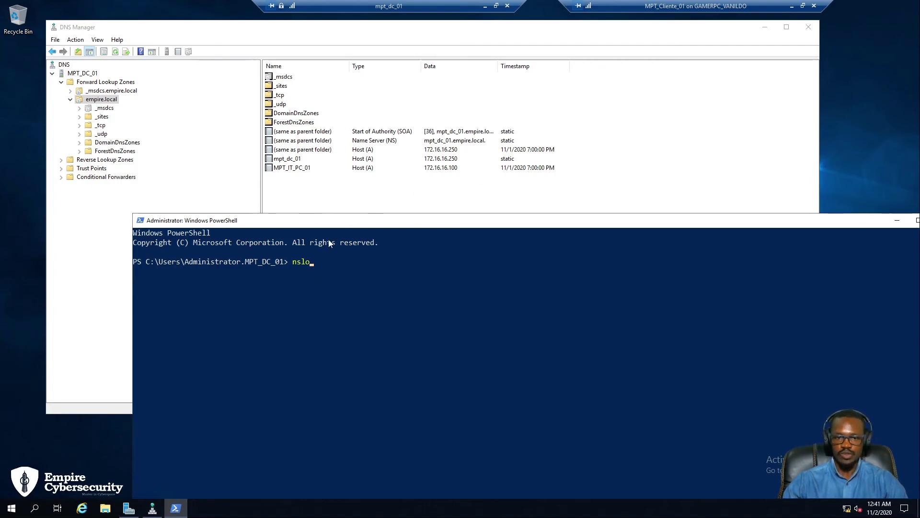
{"action": "left_click", "coordinate": [337, 261]}
{"action": "key", "text": "Escape"}
{"action": "type", "text": "okup"}
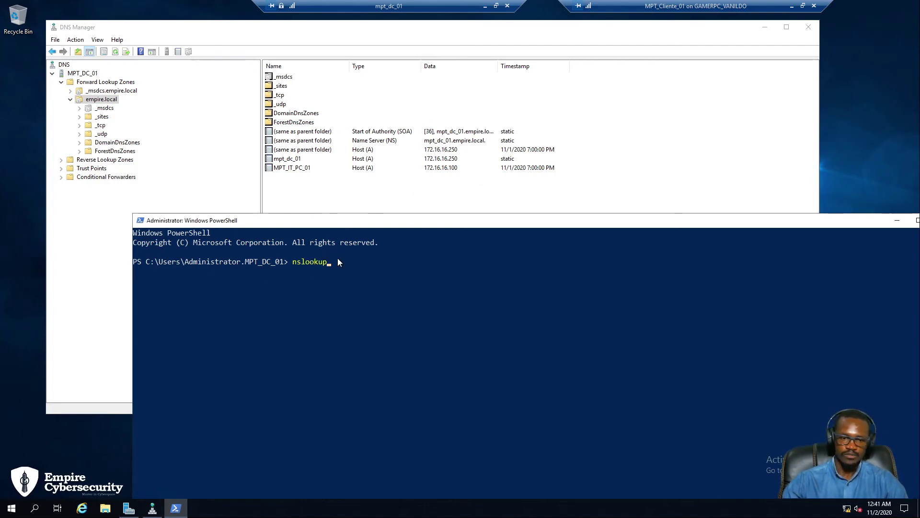
{"action": "key", "text": "Tab"}
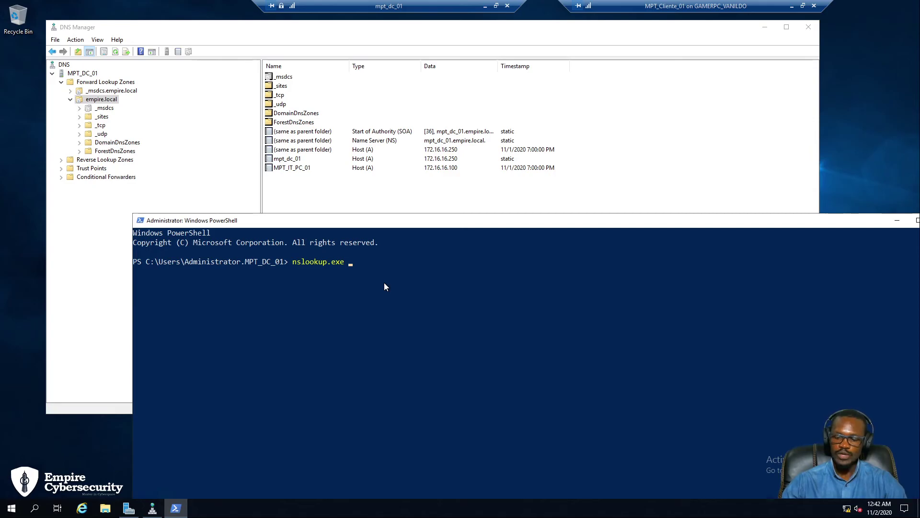
{"action": "type", "text": "172"}
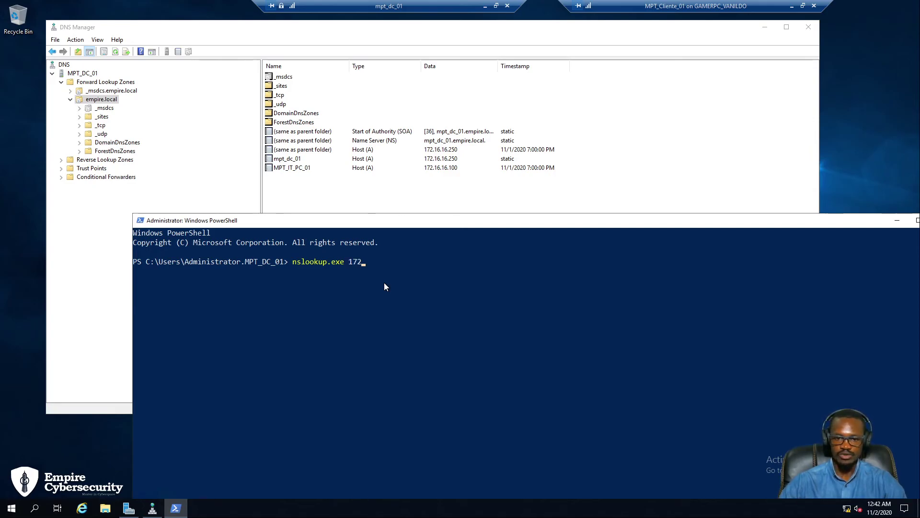
{"action": "type", "text": ".16.16."}
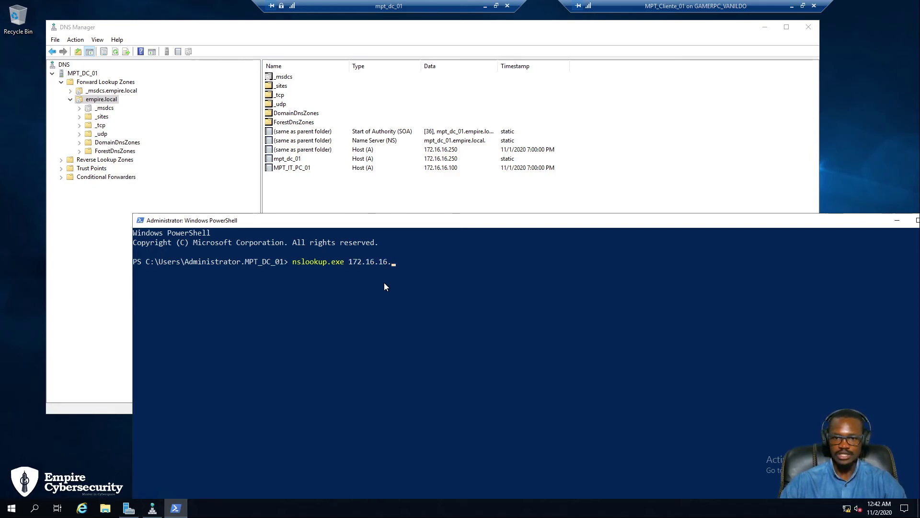
{"action": "type", "text": "250"}
{"action": "key", "text": "BackSpace"}
{"action": "key", "text": "BackSpace"}
{"action": "key", "text": "BackSpace"}
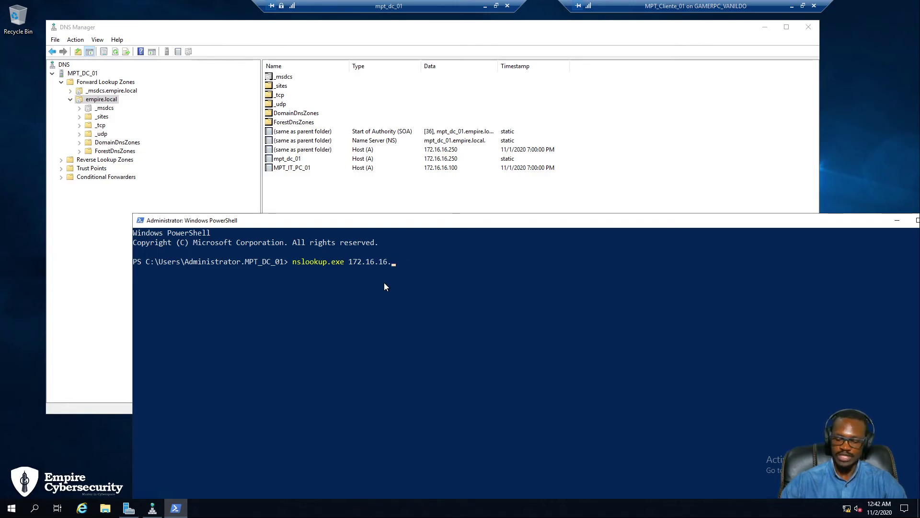
Complete the lookup address as 172.16.16.100, run the command and move the console up to review its output.
{"action": "type", "text": "100"}
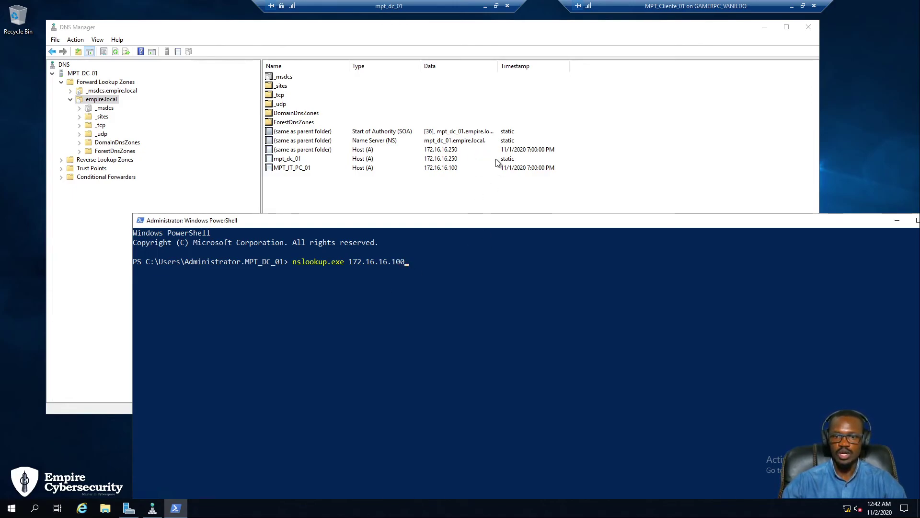
{"action": "key", "text": "Return"}
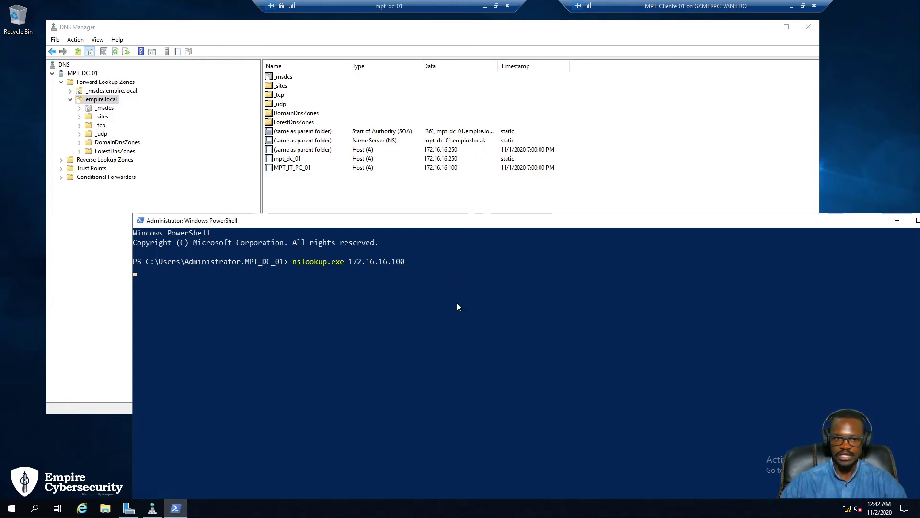
{"action": "left_click_drag", "start_coordinate": [466, 224], "coordinate": [459, 128]}
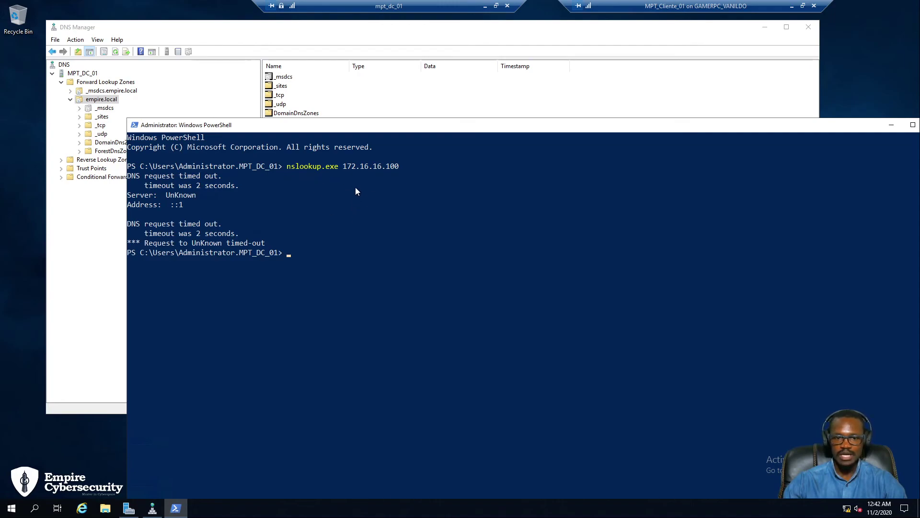
{"action": "left_click_drag", "start_coordinate": [289, 164], "coordinate": [339, 168]}
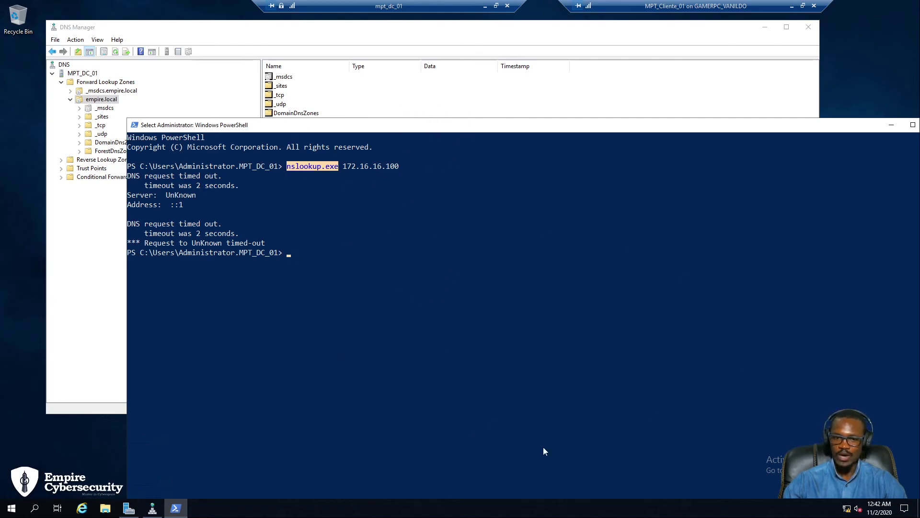
Highlight the queried address 172.16.16.100 in the first nslookup command and shift the console to uncover the DNS zone tree.
{"action": "left_click", "coordinate": [399, 168]}
{"action": "left_click_drag", "start_coordinate": [348, 165], "coordinate": [343, 167]}
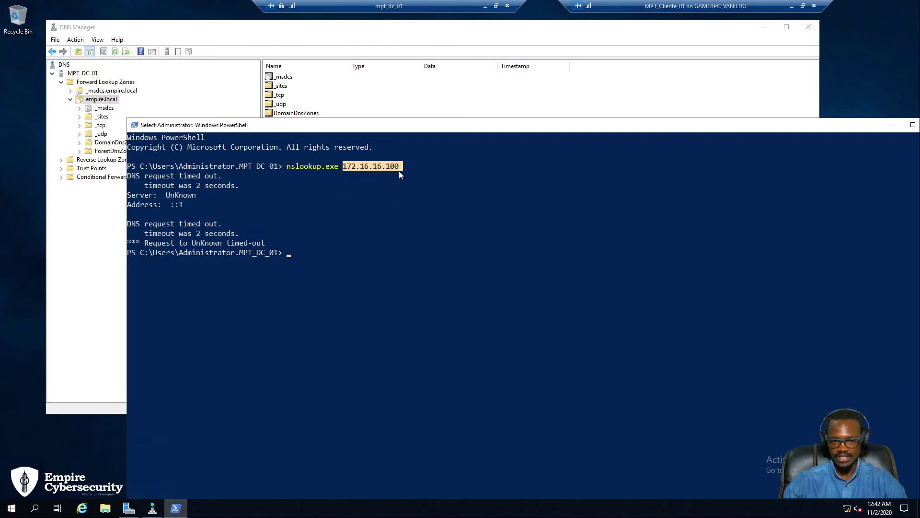
{"action": "left_click_drag", "start_coordinate": [384, 123], "coordinate": [413, 123]}
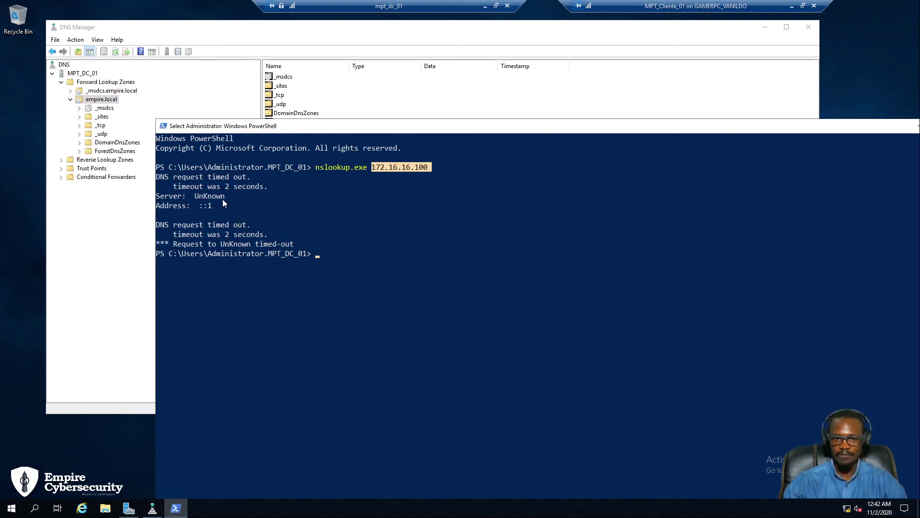
{"action": "left_click", "coordinate": [378, 167]}
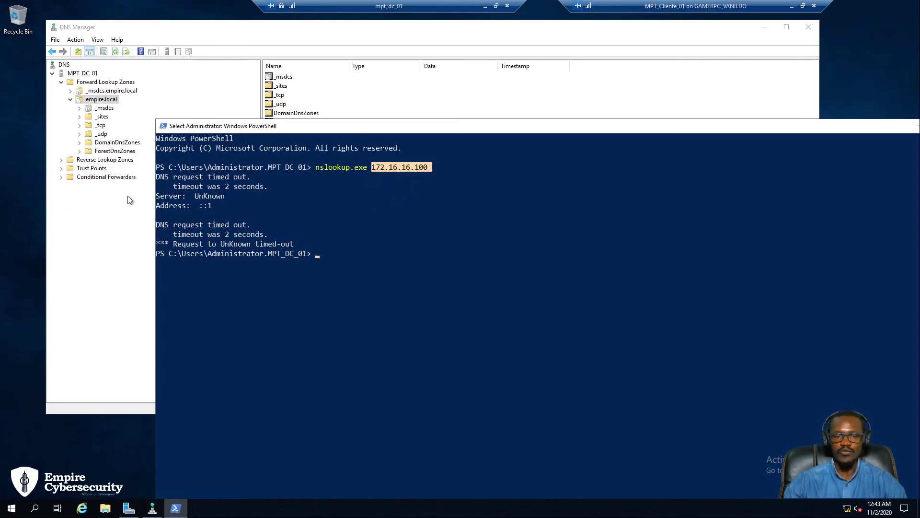
{"action": "left_click", "coordinate": [442, 166]}
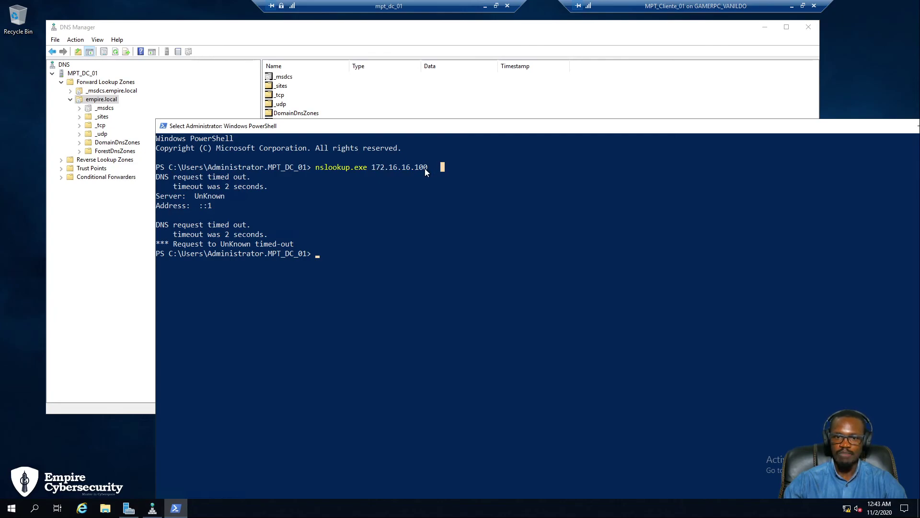
{"action": "left_click", "coordinate": [378, 261]}
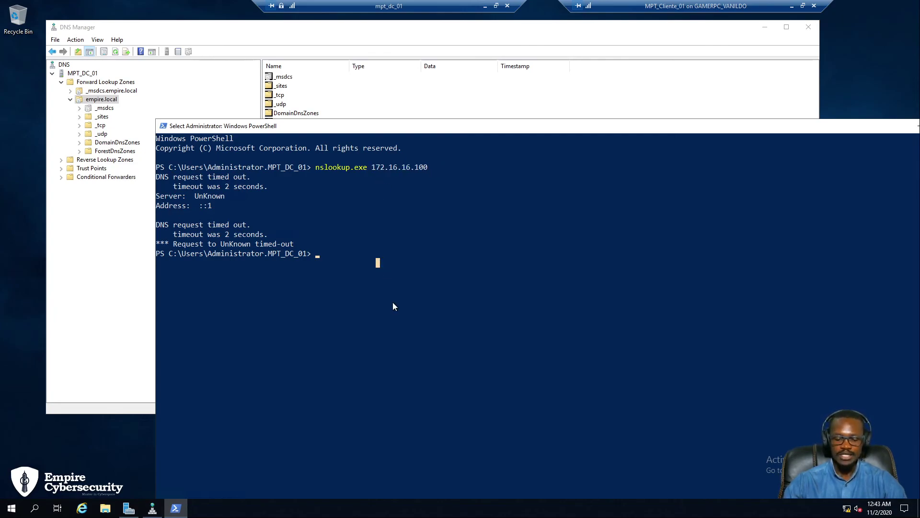
Highlight the first lookup's output lines, enter a new nslookup.exe command and move the console down to uncover the DNS host records.
{"action": "type", "text": "ns"}
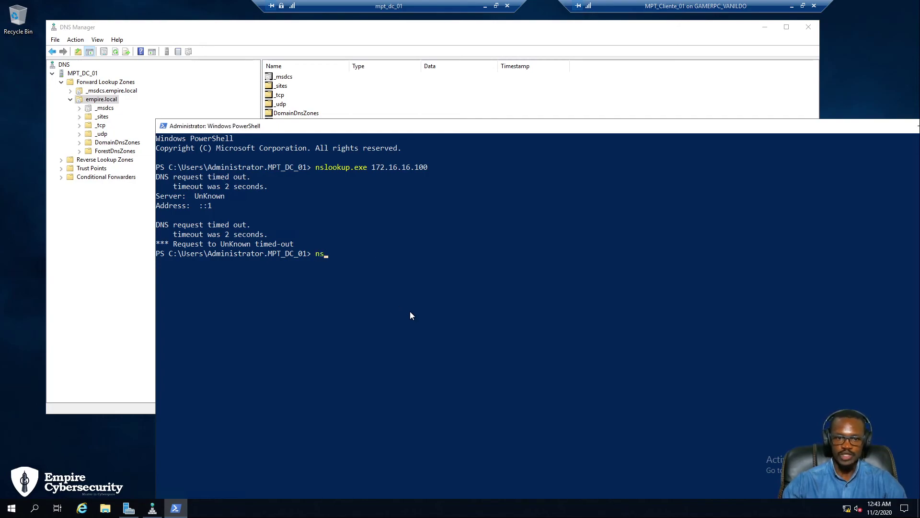
{"action": "left_click_drag", "start_coordinate": [225, 196], "coordinate": [156, 177]}
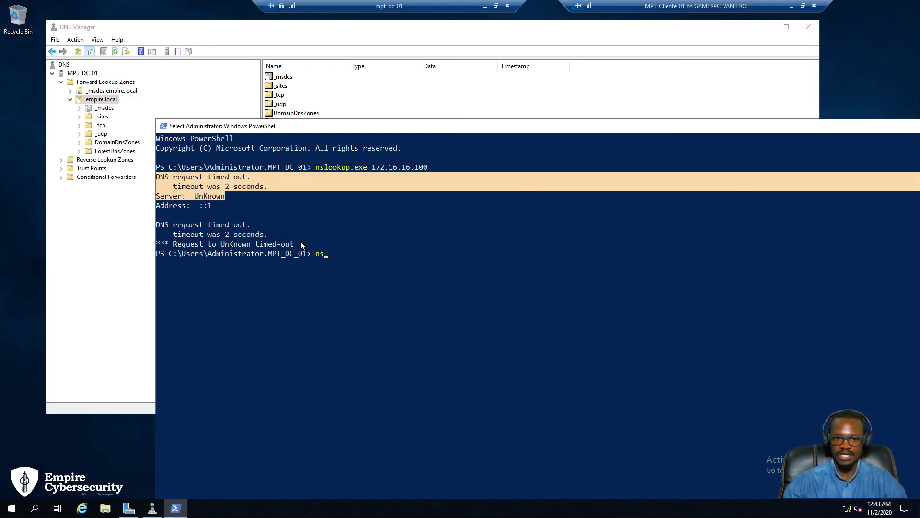
{"action": "left_click_drag", "start_coordinate": [297, 244], "coordinate": [129, 226]}
{"action": "left_click", "coordinate": [373, 281]}
{"action": "key", "text": "Escape"}
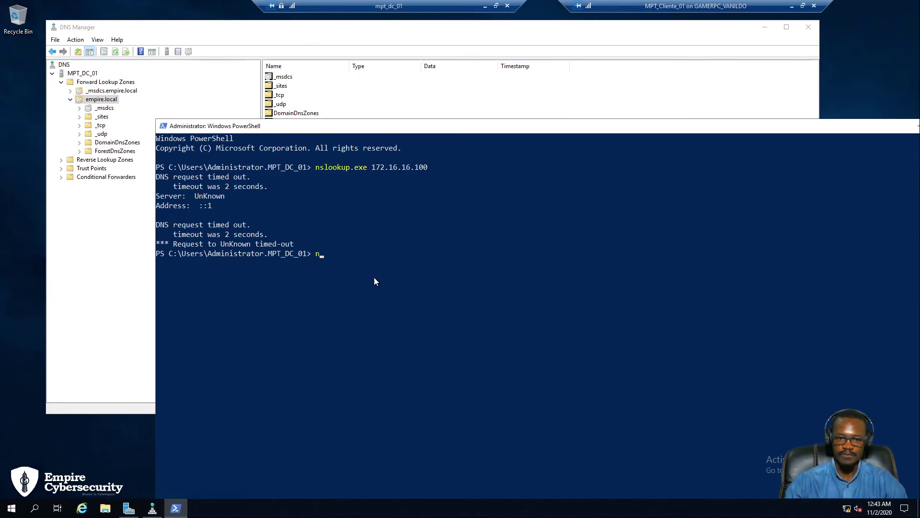
{"action": "type", "text": "lookup.exe"}
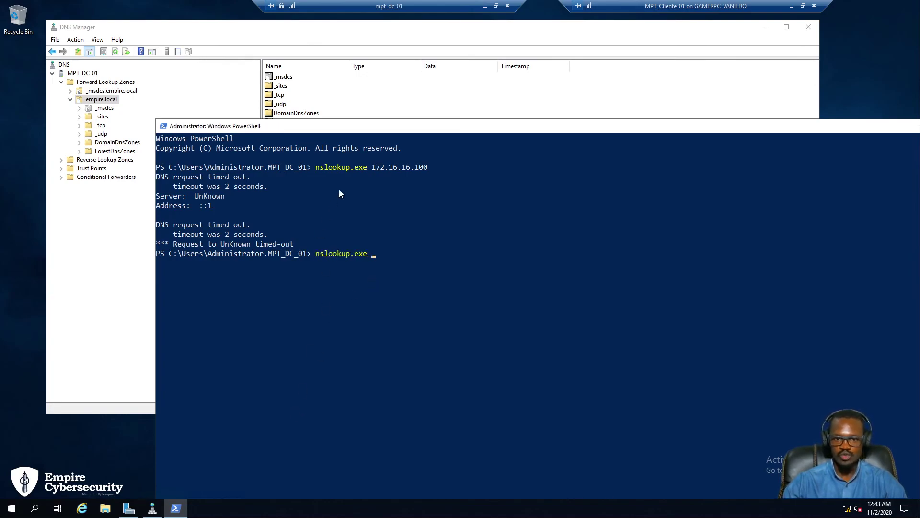
{"action": "left_click_drag", "start_coordinate": [369, 126], "coordinate": [364, 214]}
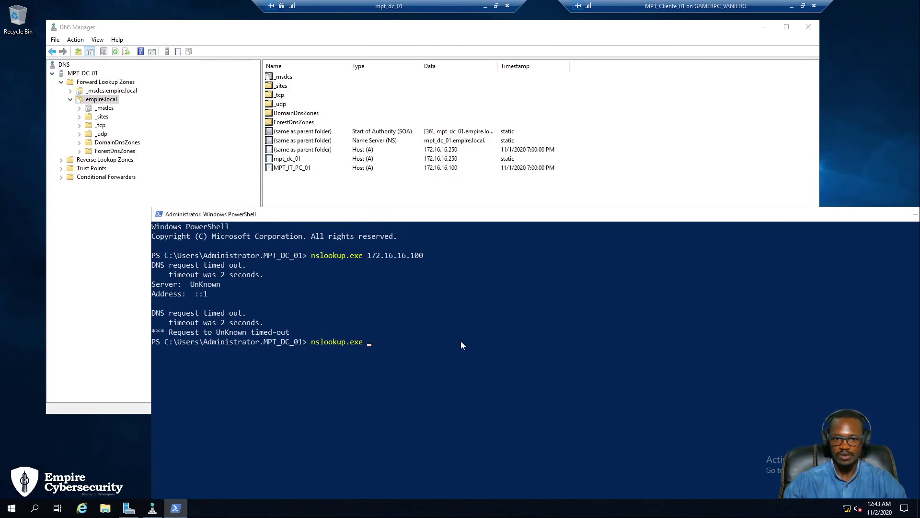
Complete the lookup with the host name mpt_it_pc_01, run it and move the console up to review the output.
{"action": "type", "text": "mpt_"}
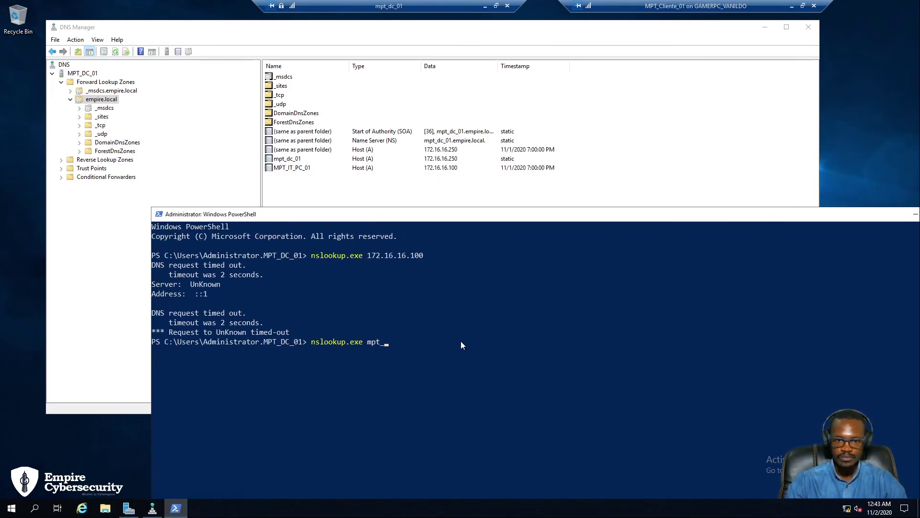
{"action": "type", "text": "it"}
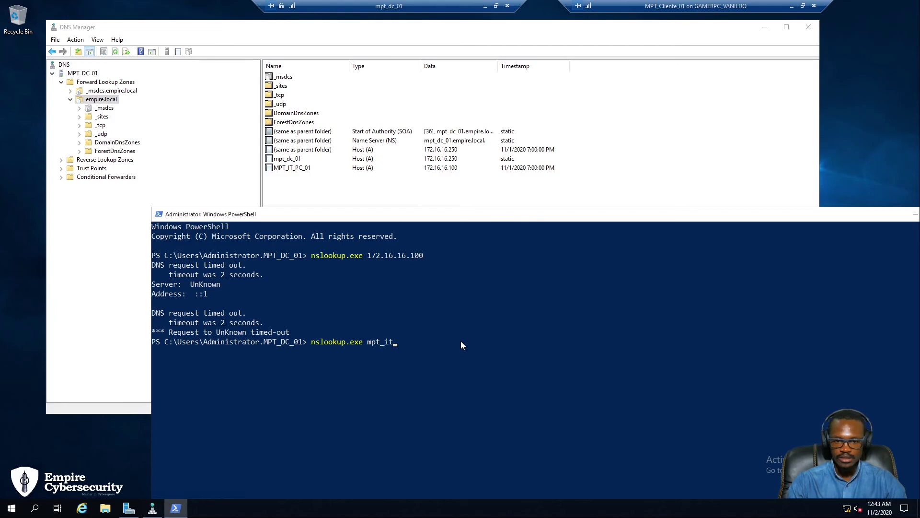
{"action": "type", "text": "_"}
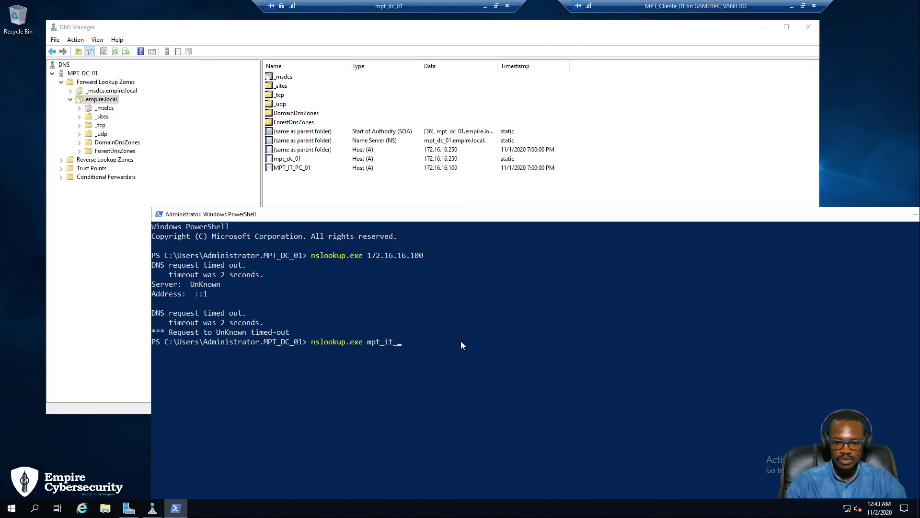
{"action": "type", "text": "pc_"}
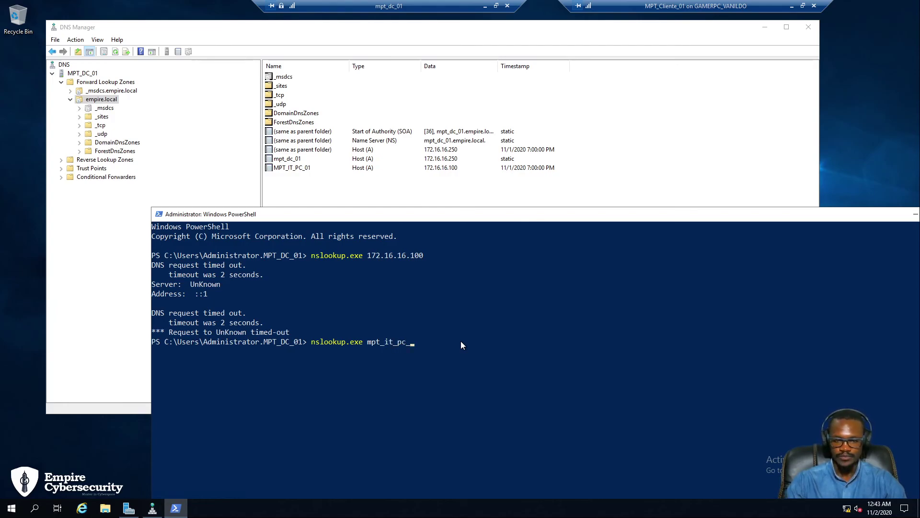
{"action": "type", "text": "01"}
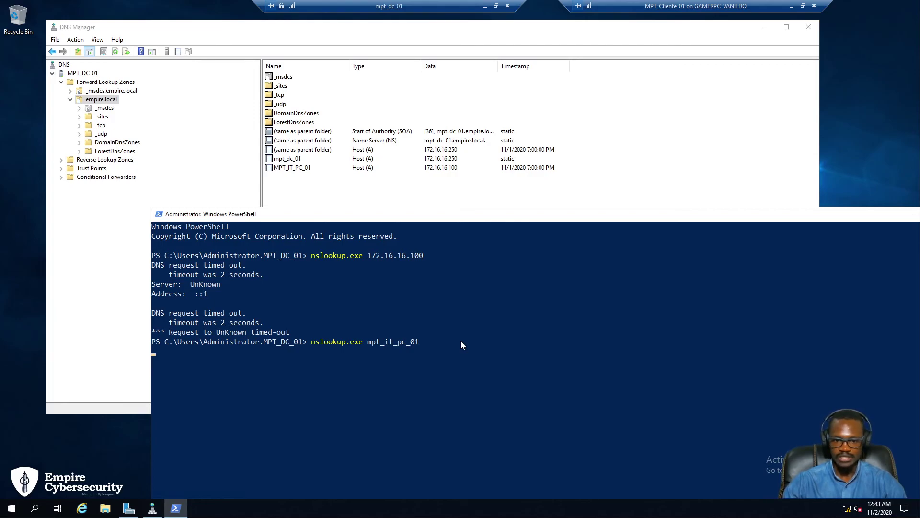
{"action": "left_click_drag", "start_coordinate": [449, 214], "coordinate": [484, 59]}
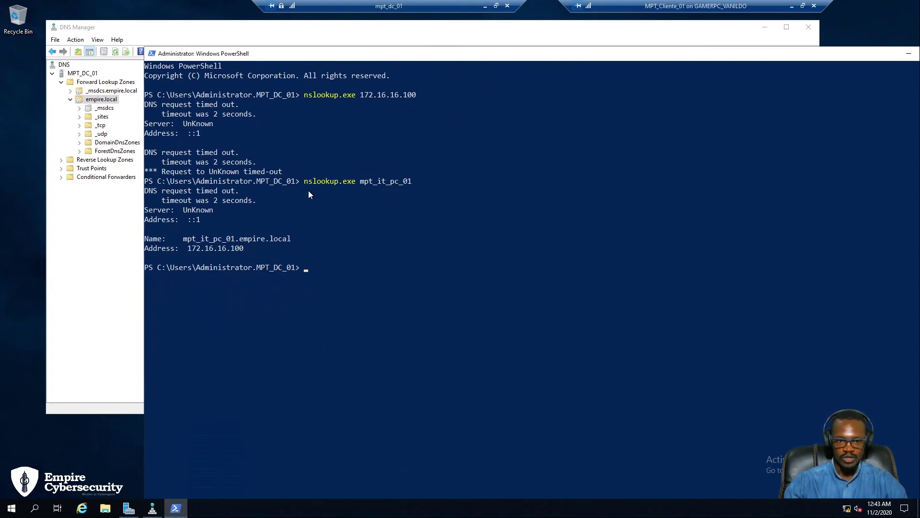
Compare the queried host name mpt_it_pc_01 with the full name and IP address in the lookup answer by highlighting them.
{"action": "left_click_drag", "start_coordinate": [246, 248], "coordinate": [135, 240]}
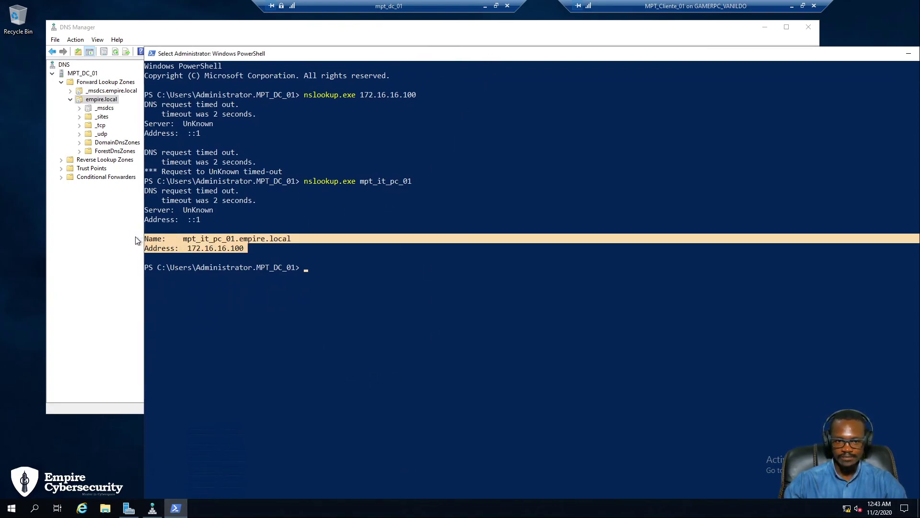
{"action": "left_click", "coordinate": [254, 251]}
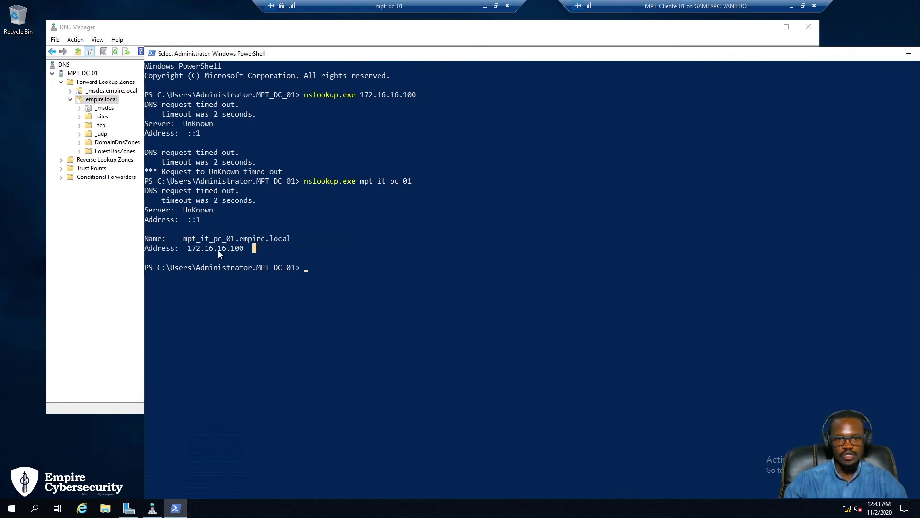
{"action": "left_click_drag", "start_coordinate": [409, 180], "coordinate": [362, 183]}
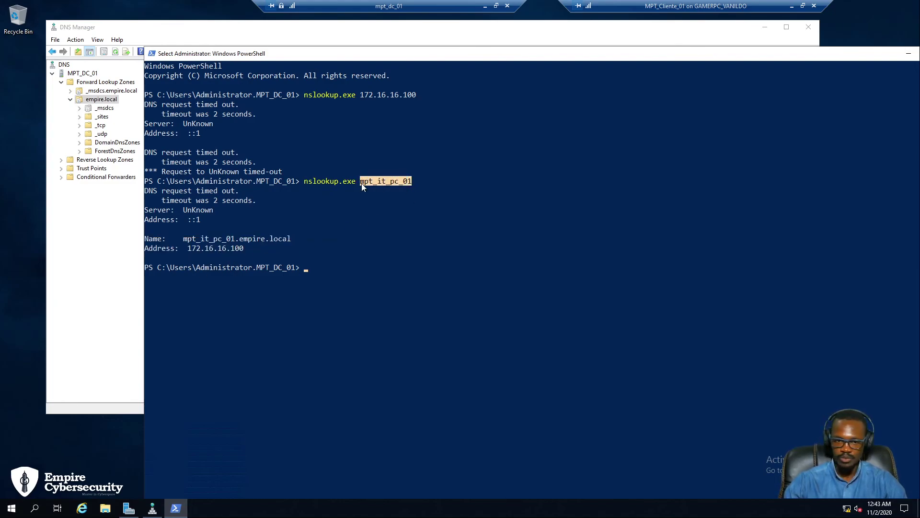
{"action": "left_click_drag", "start_coordinate": [290, 238], "coordinate": [189, 246]}
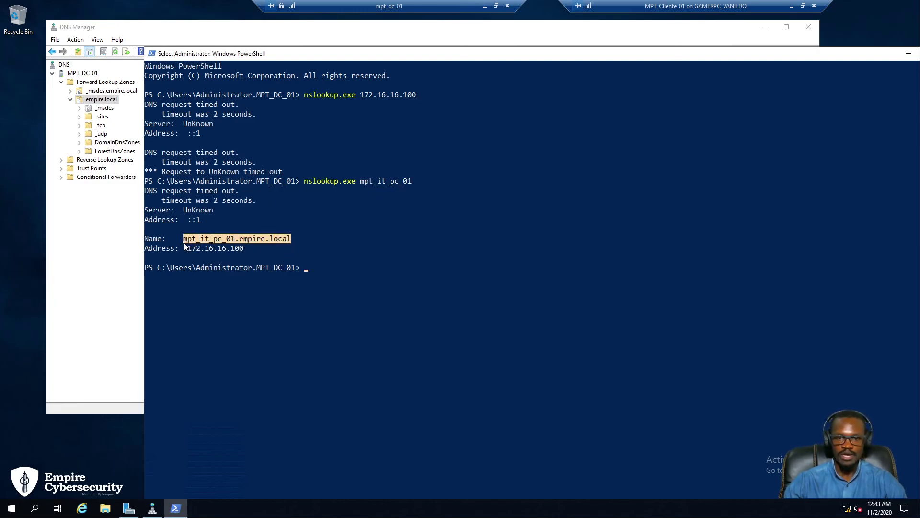
{"action": "left_click_drag", "start_coordinate": [413, 181], "coordinate": [356, 181]}
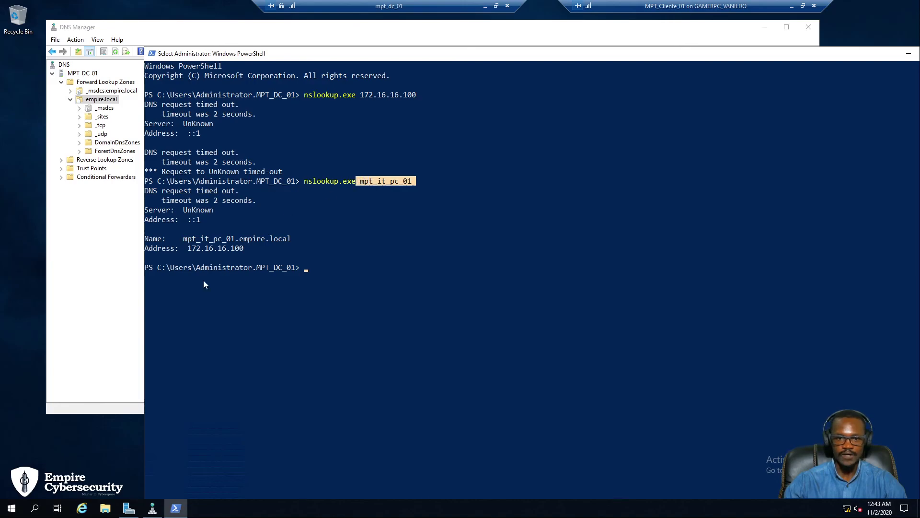
{"action": "left_click_drag", "start_coordinate": [292, 239], "coordinate": [180, 236]}
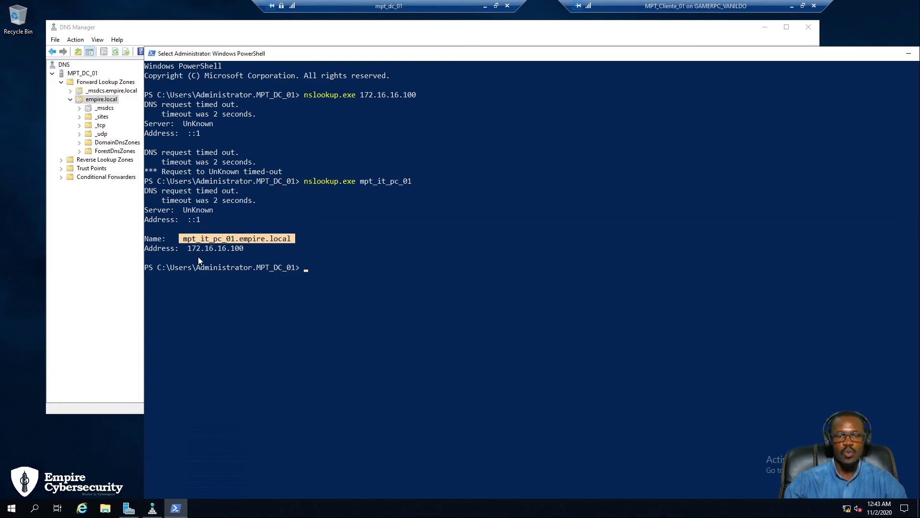
{"action": "left_click", "coordinate": [221, 250]}
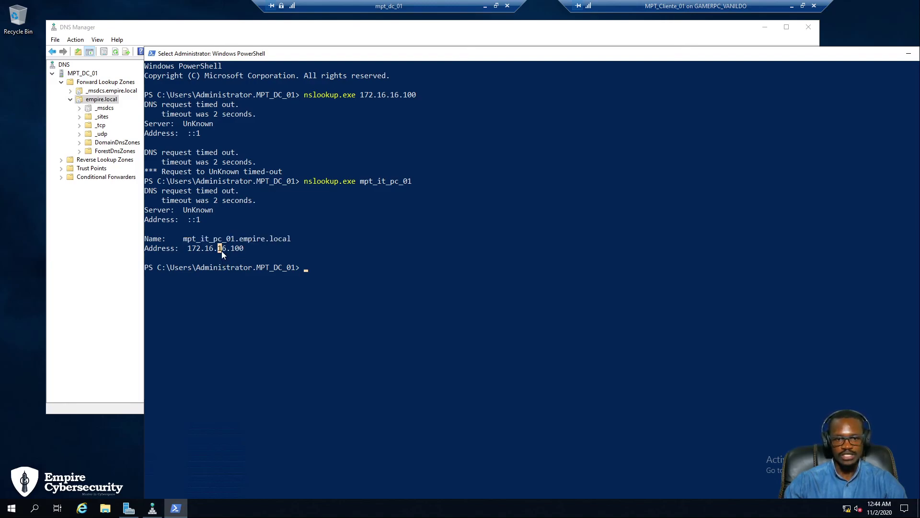
Examine the answer's host name part, empire.local suffix, server lines and resolved address by highlighting each in turn.
{"action": "left_click_drag", "start_coordinate": [181, 240], "coordinate": [233, 242]}
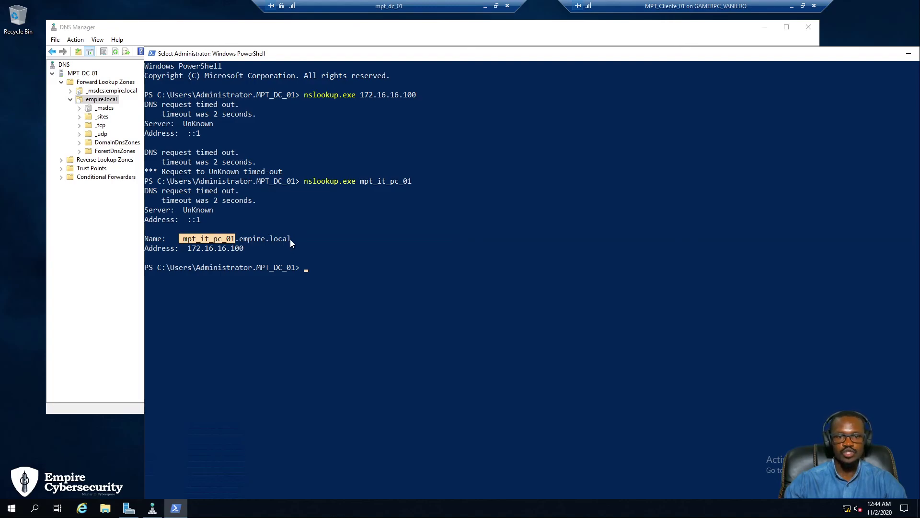
{"action": "left_click_drag", "start_coordinate": [290, 240], "coordinate": [247, 240]}
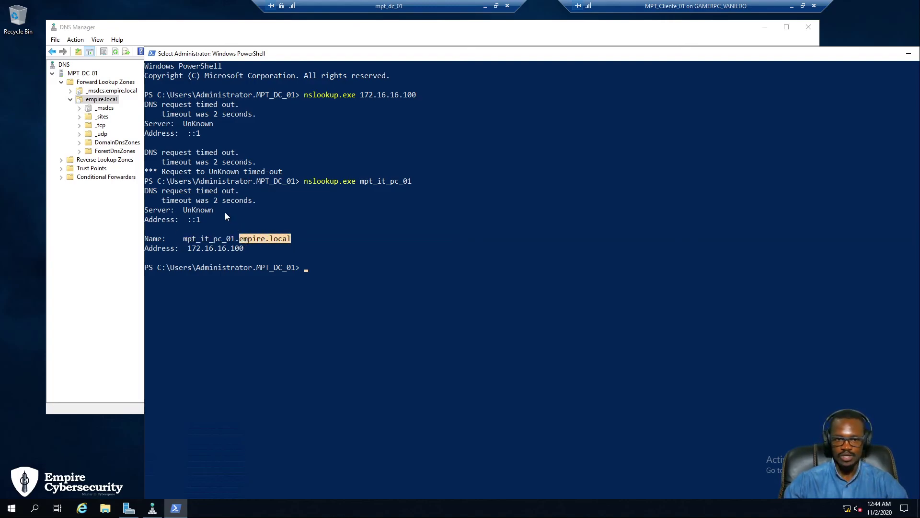
{"action": "left_click_drag", "start_coordinate": [214, 219], "coordinate": [129, 198]}
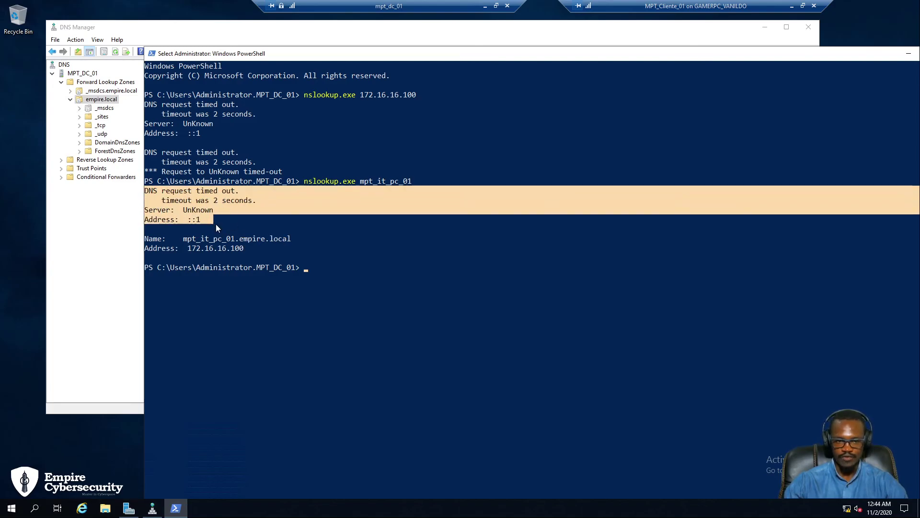
{"action": "left_click_drag", "start_coordinate": [248, 250], "coordinate": [190, 251]}
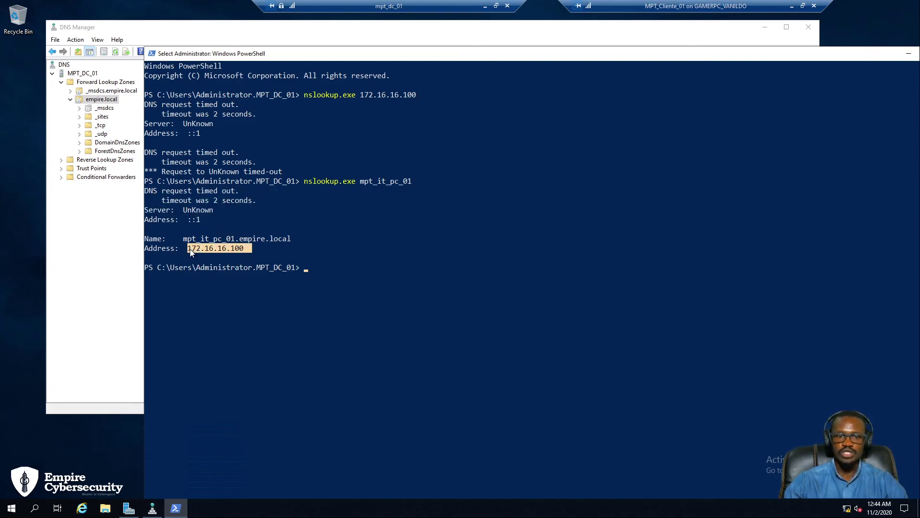
{"action": "left_click", "coordinate": [334, 269]}
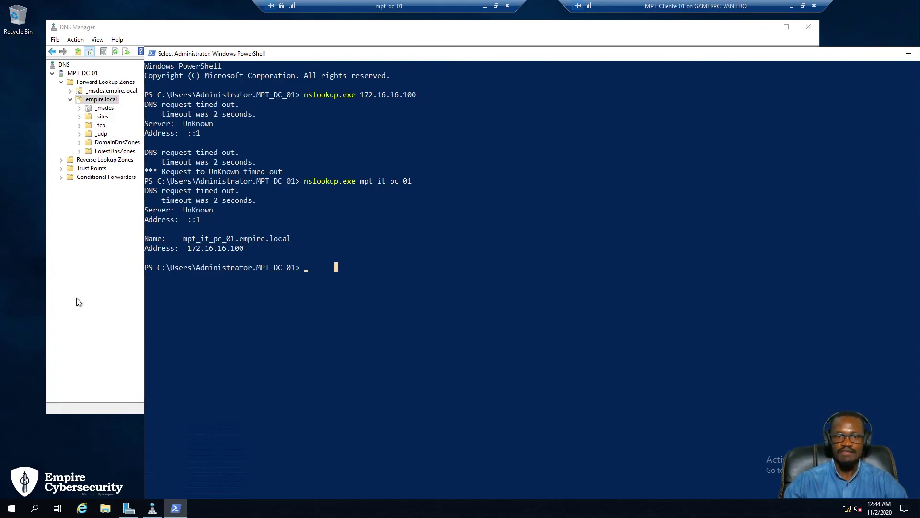
{"action": "left_click_drag", "start_coordinate": [248, 251], "coordinate": [142, 237]}
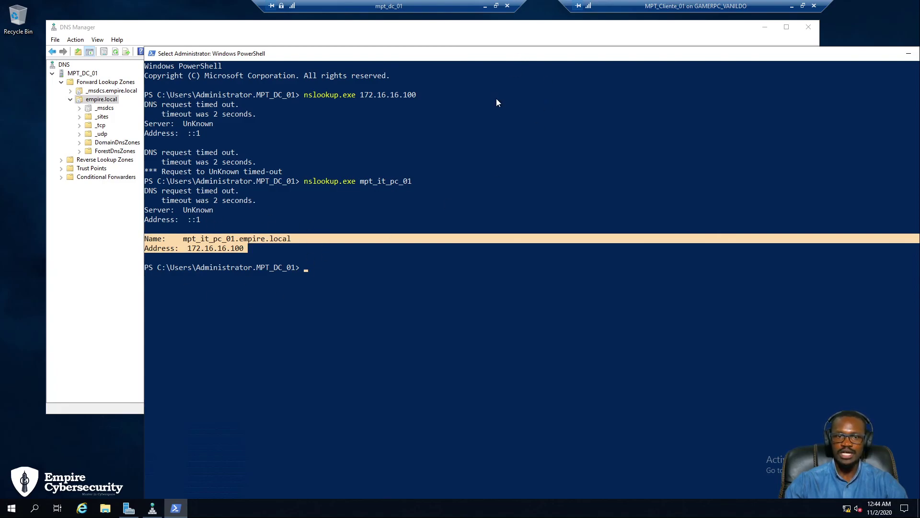
Uncover the zone's host records to check them against the lookup result, then bring the console back and highlight the queried name.
{"action": "left_click_drag", "start_coordinate": [496, 99], "coordinate": [457, 272]}
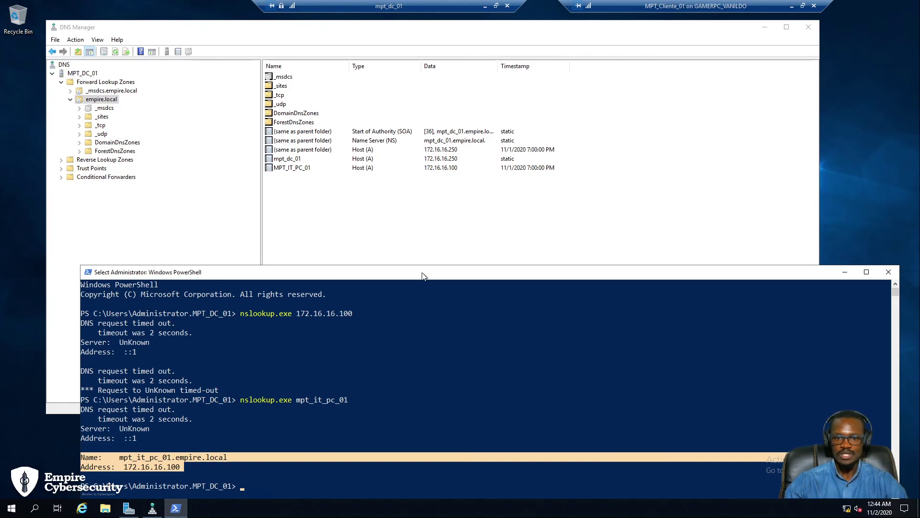
{"action": "left_click_drag", "start_coordinate": [424, 272], "coordinate": [423, 100]}
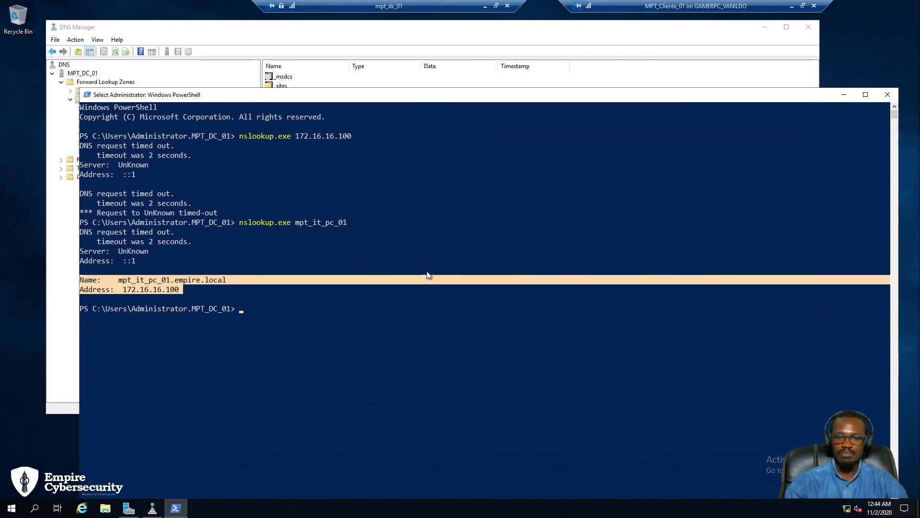
{"action": "left_click_drag", "start_coordinate": [350, 222], "coordinate": [301, 222]}
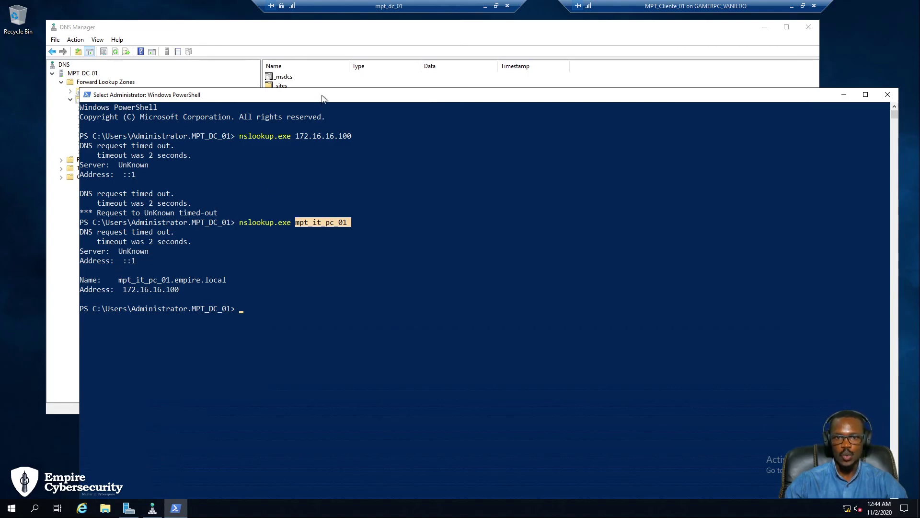
Look up the host name mpt_dc_01 with nslookup.exe and move the console up to reveal the answer.
{"action": "left_click_drag", "start_coordinate": [322, 98], "coordinate": [361, 89]}
{"action": "left_click", "coordinate": [341, 299]}
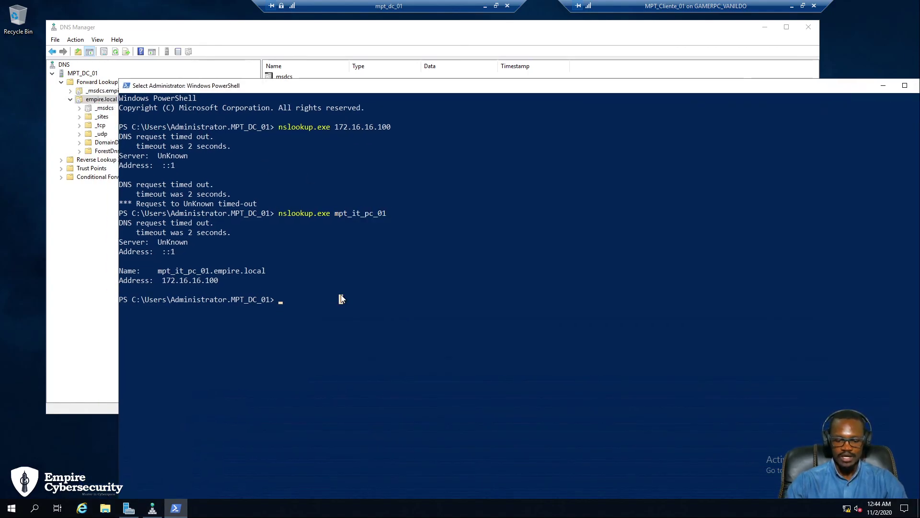
{"action": "type", "text": "nsl"}
{"action": "key", "text": "Tab"}
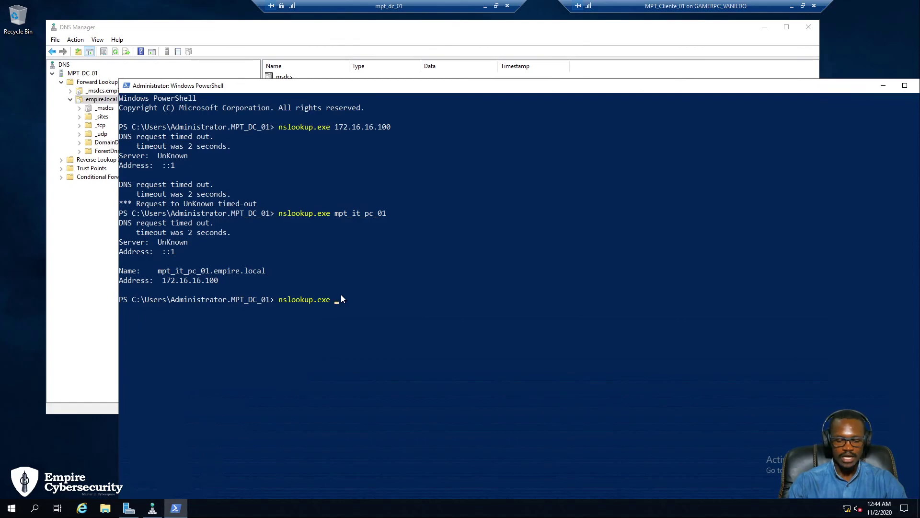
{"action": "type", "text": "mpt"}
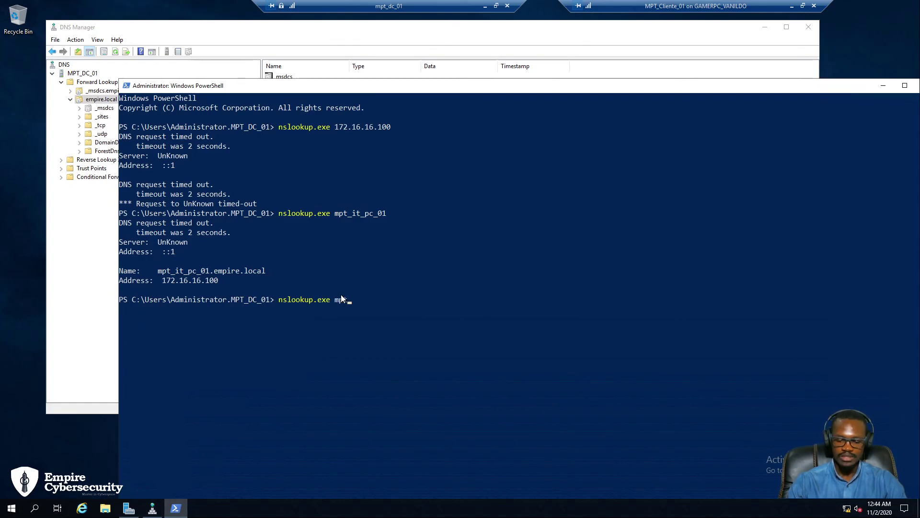
{"action": "type", "text": "_dc_01"}
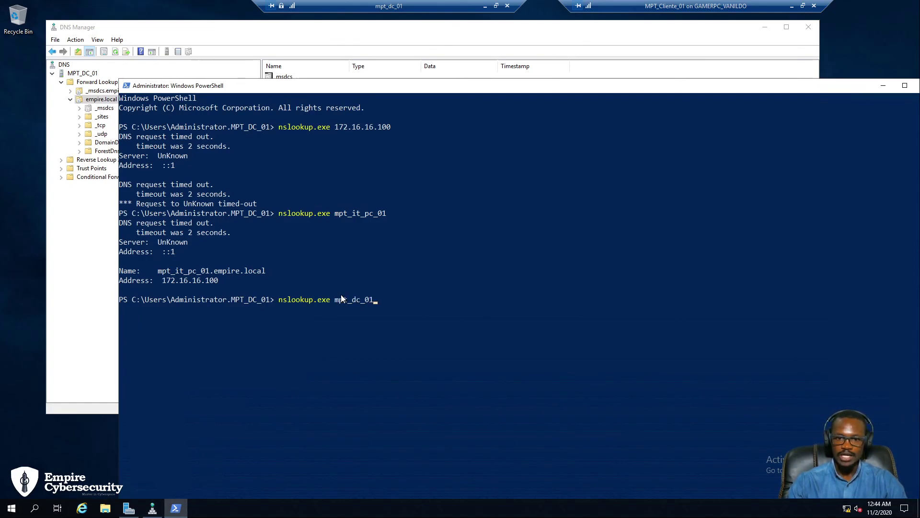
{"action": "key", "text": "Return"}
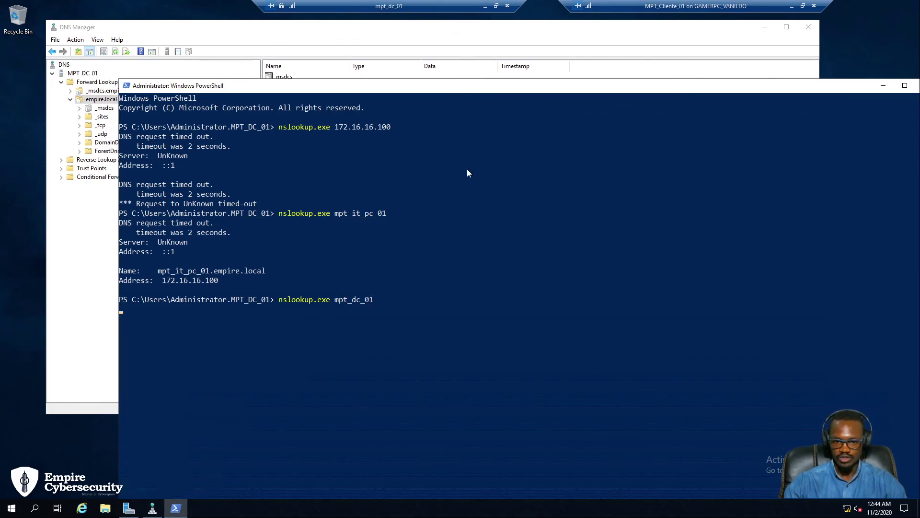
{"action": "left_click_drag", "start_coordinate": [518, 85], "coordinate": [531, 22]}
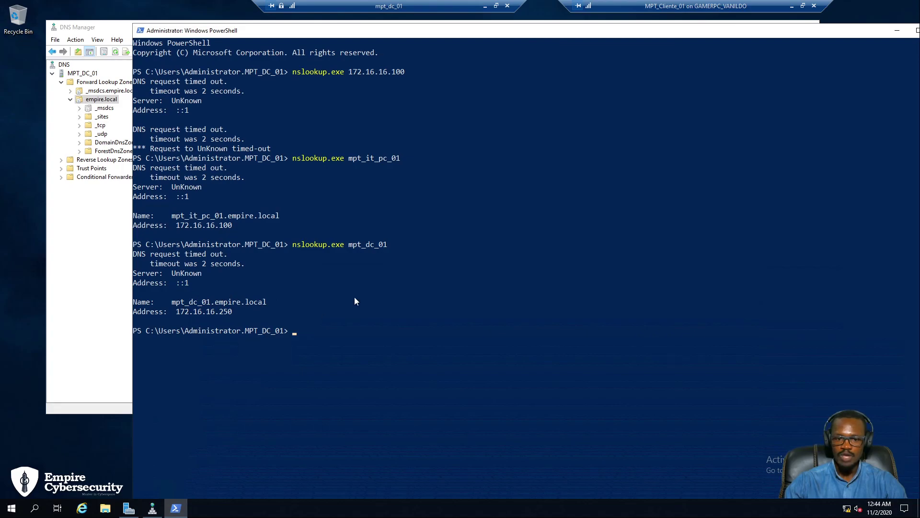
Compare the queried host name mpt_dc_01 with the full name and IP address in its lookup answer by highlighting each.
{"action": "left_click_drag", "start_coordinate": [389, 245], "coordinate": [350, 245]}
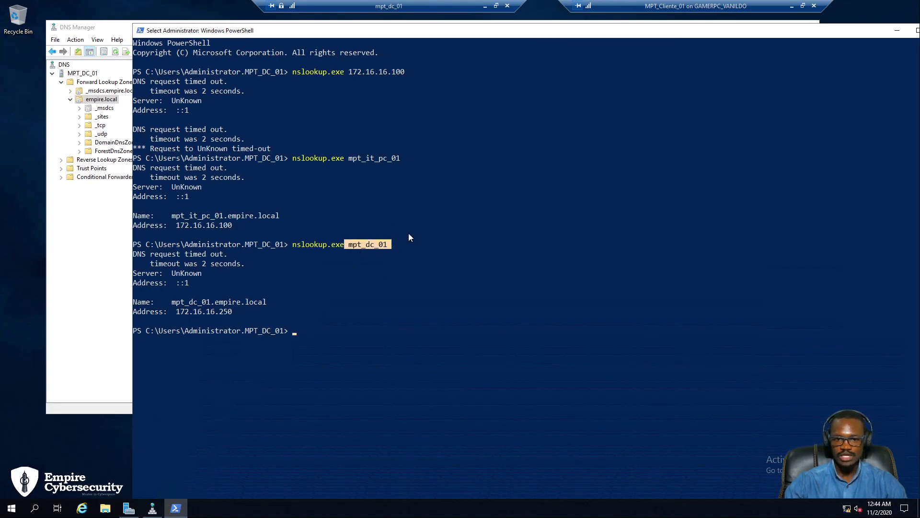
{"action": "left_click_drag", "start_coordinate": [172, 301], "coordinate": [261, 301]}
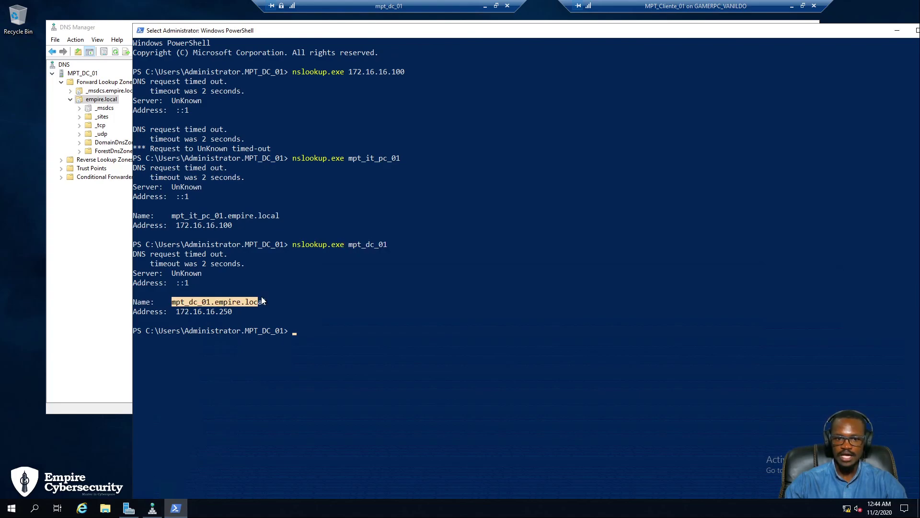
{"action": "left_click", "coordinate": [234, 312]}
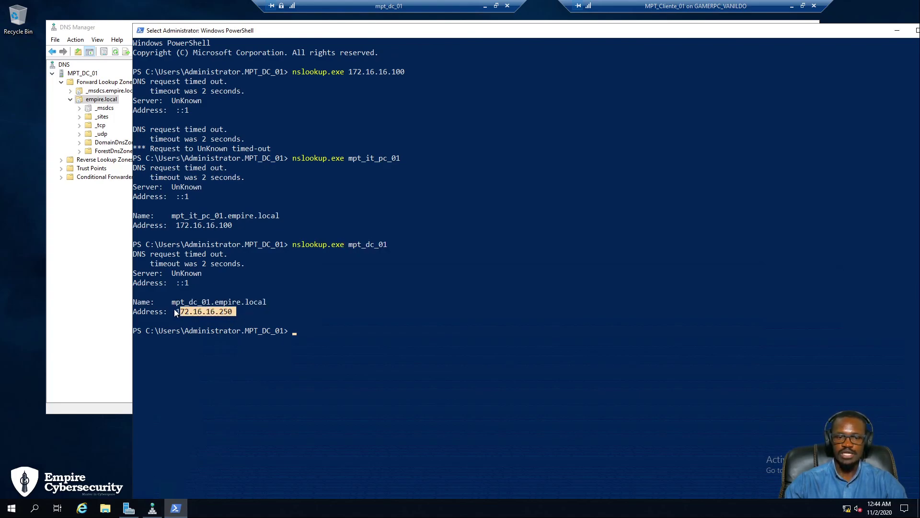
{"action": "left_click_drag", "start_coordinate": [176, 312], "coordinate": [172, 312]}
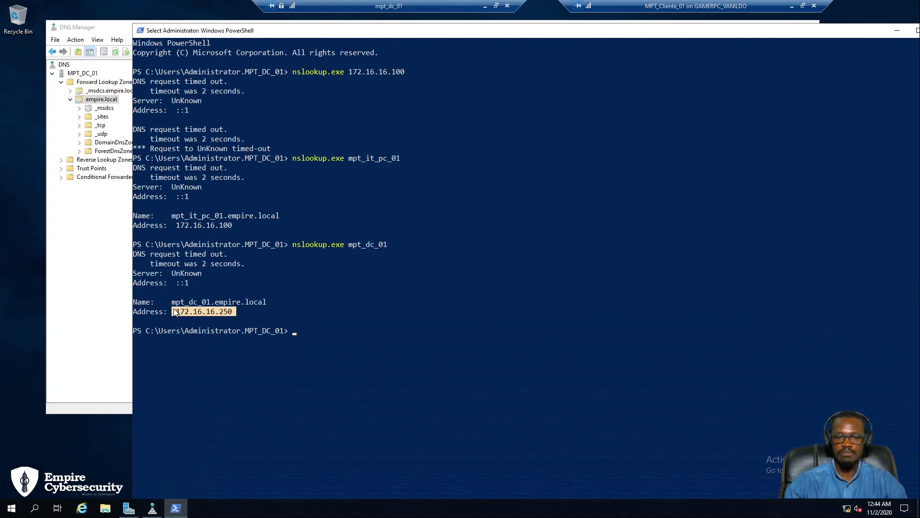
{"action": "left_click", "coordinate": [319, 322]}
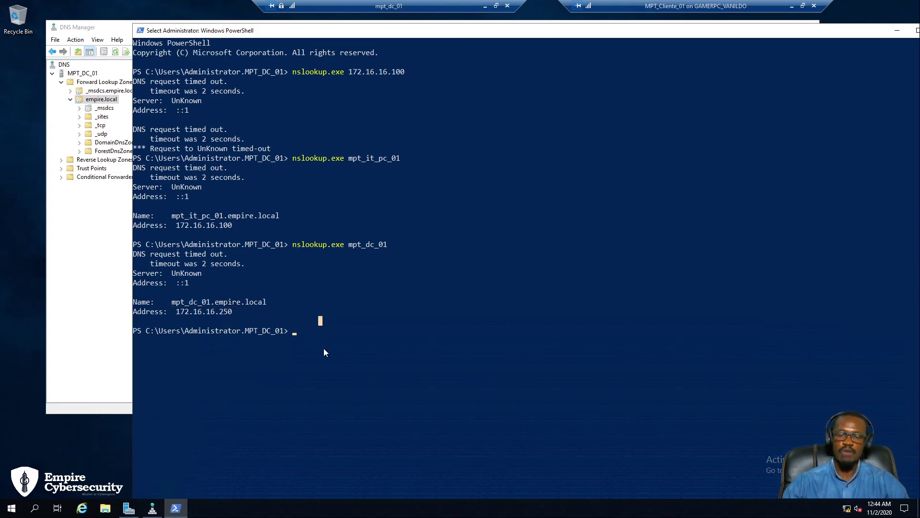
{"action": "left_click_drag", "start_coordinate": [388, 246], "coordinate": [350, 245]}
{"action": "left_click", "coordinate": [349, 327]}
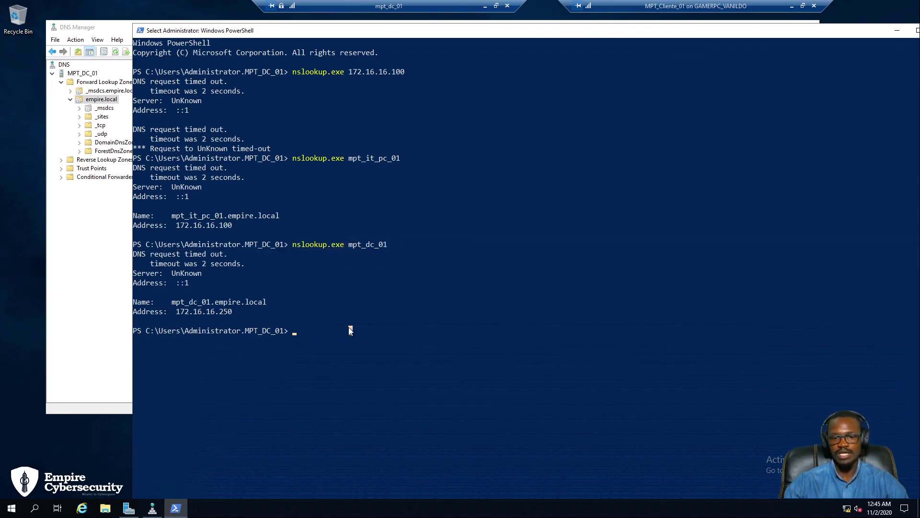
Ping mpt_dc_01 by host name and interrupt the ping after a few replies.
{"action": "key", "text": "Escape"}
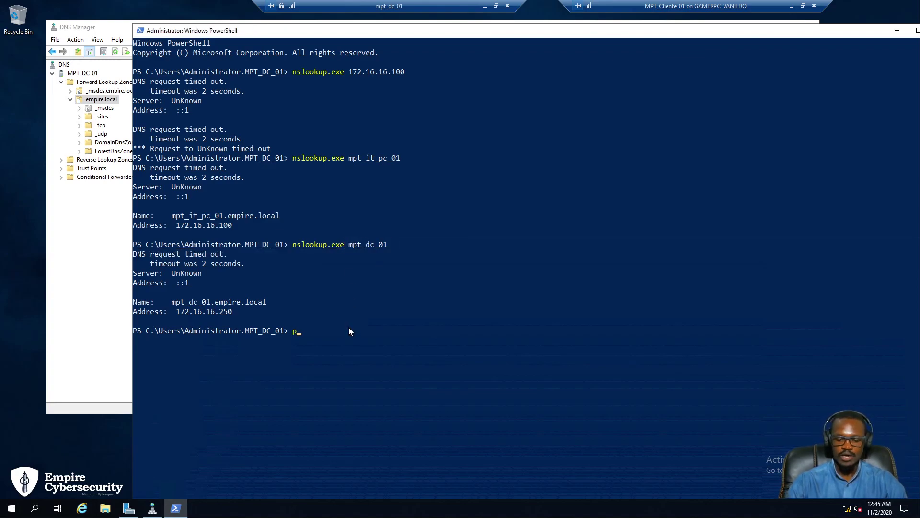
{"action": "type", "text": "ping "}
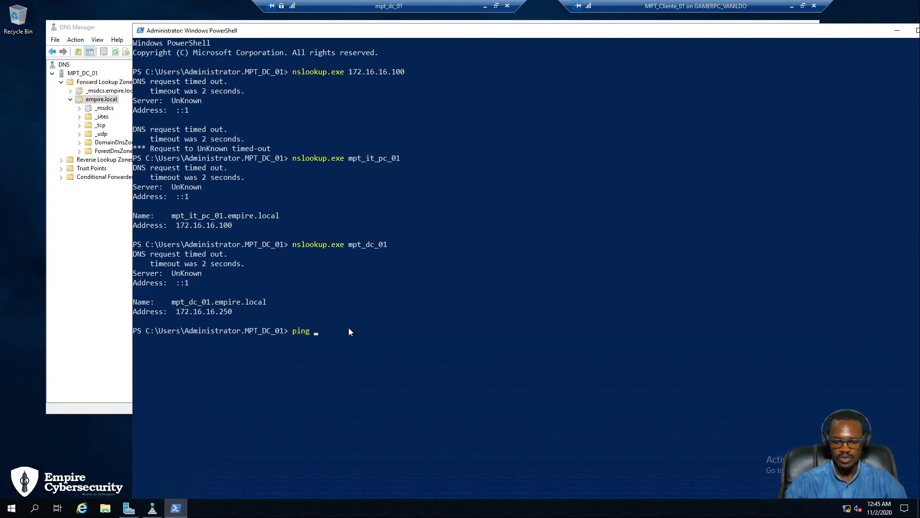
{"action": "type", "text": "mpt_dc"}
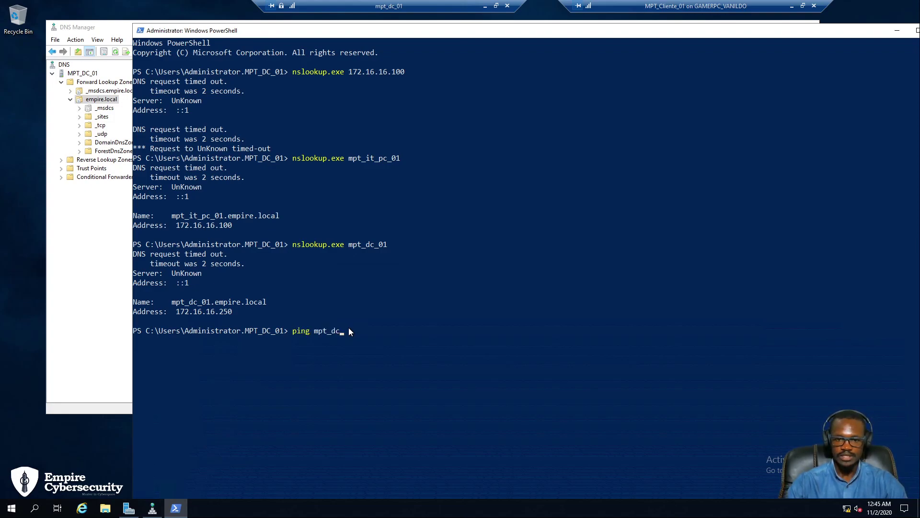
{"action": "type", "text": "_01"}
{"action": "key", "text": "Return"}
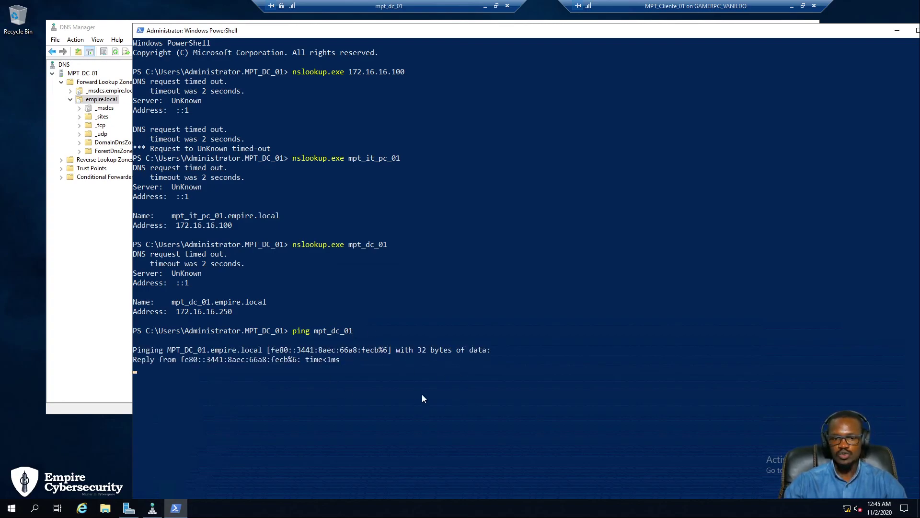
{"action": "key", "text": "ctrl+c"}
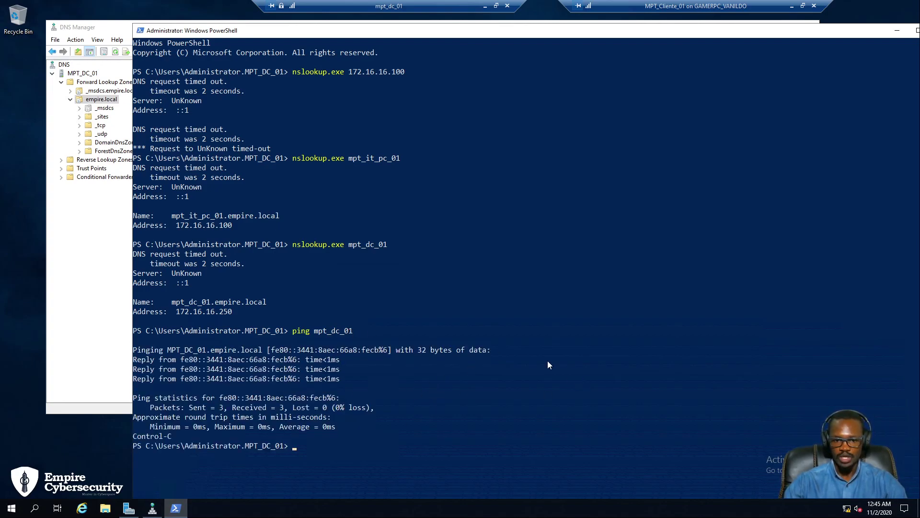
Examine the ping reply lines and the server address line of the mpt_dc_01 lookup by highlighting them, clearing each highlight.
{"action": "left_click_drag", "start_coordinate": [336, 380], "coordinate": [121, 357]}
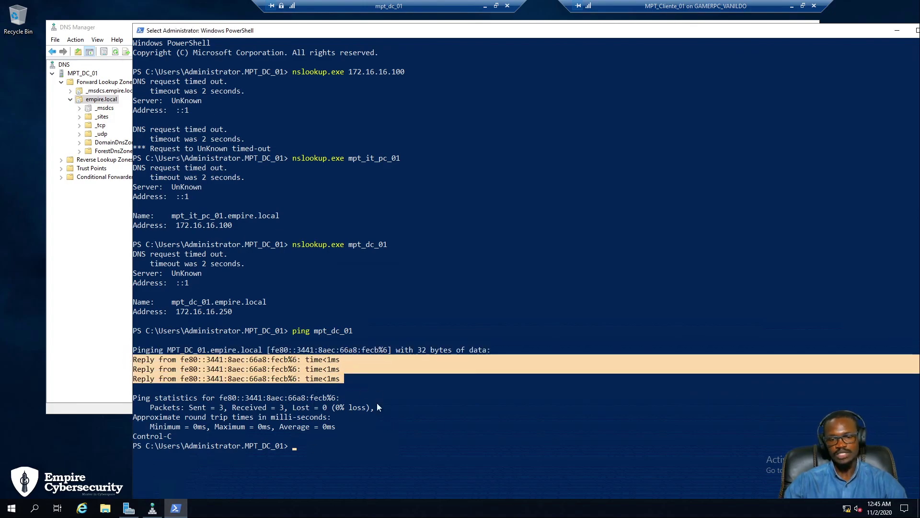
{"action": "left_click", "coordinate": [316, 458]}
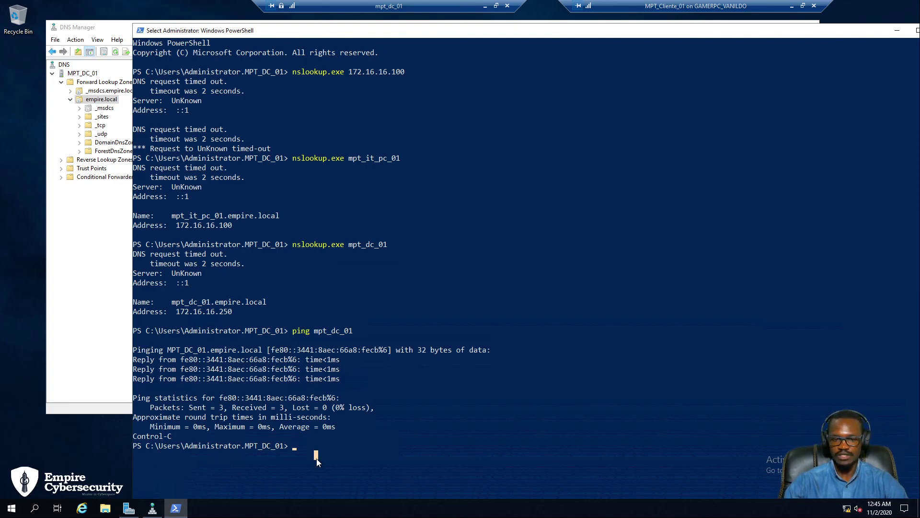
{"action": "left_click_drag", "start_coordinate": [190, 284], "coordinate": [125, 281]}
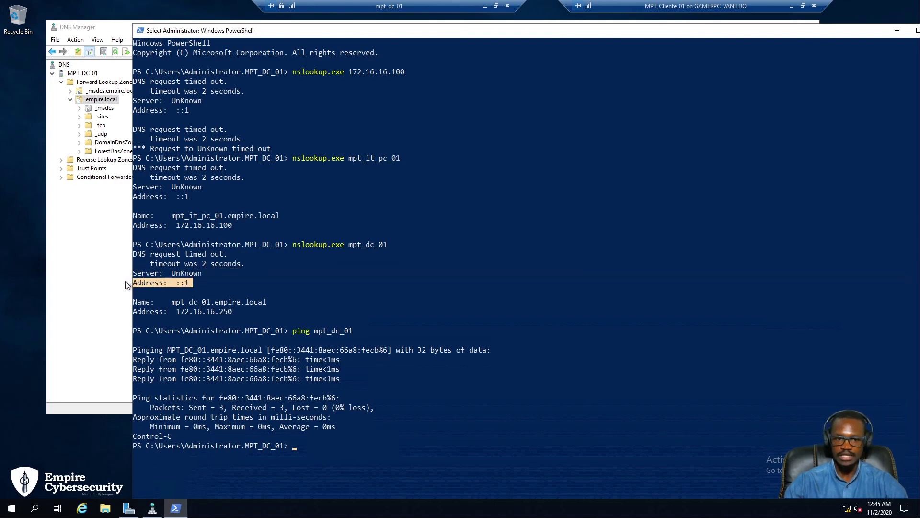
{"action": "left_click", "coordinate": [292, 458]}
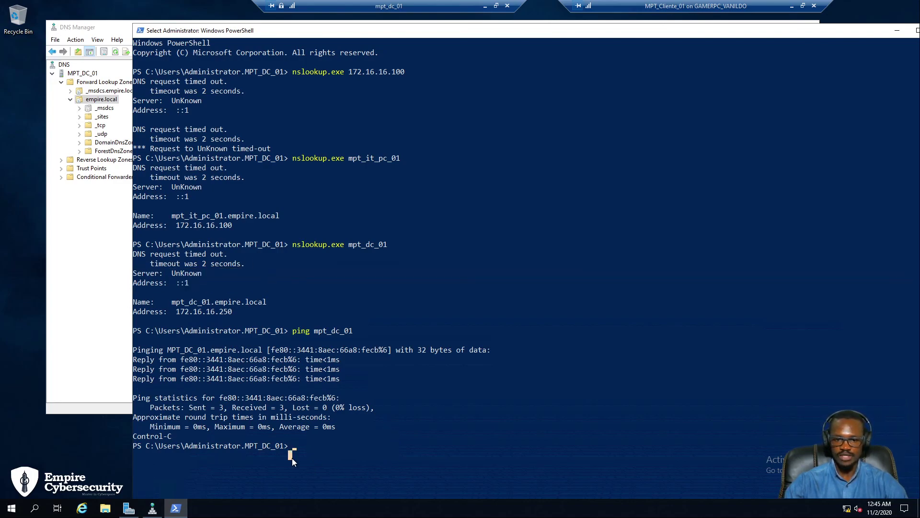